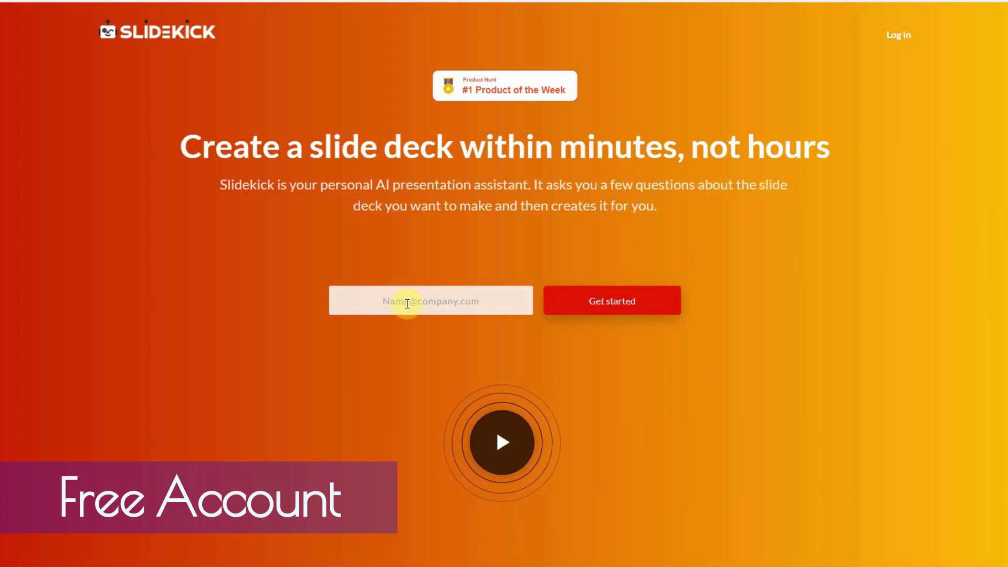
Type 'Digital Nomad Institute' into the sign-up field, fixing the 'Noman' typo
click(441, 300)
text(D)
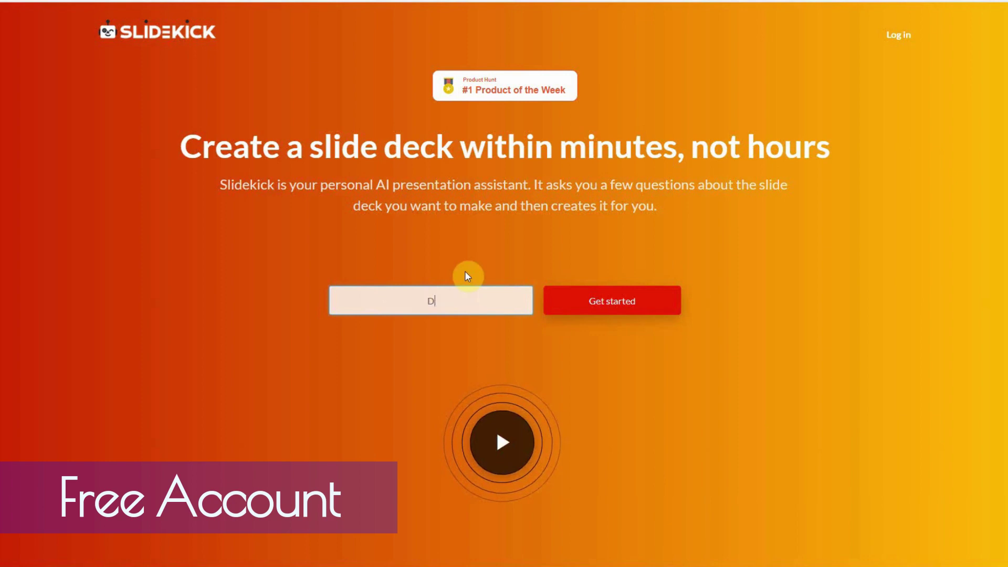
text(igita)
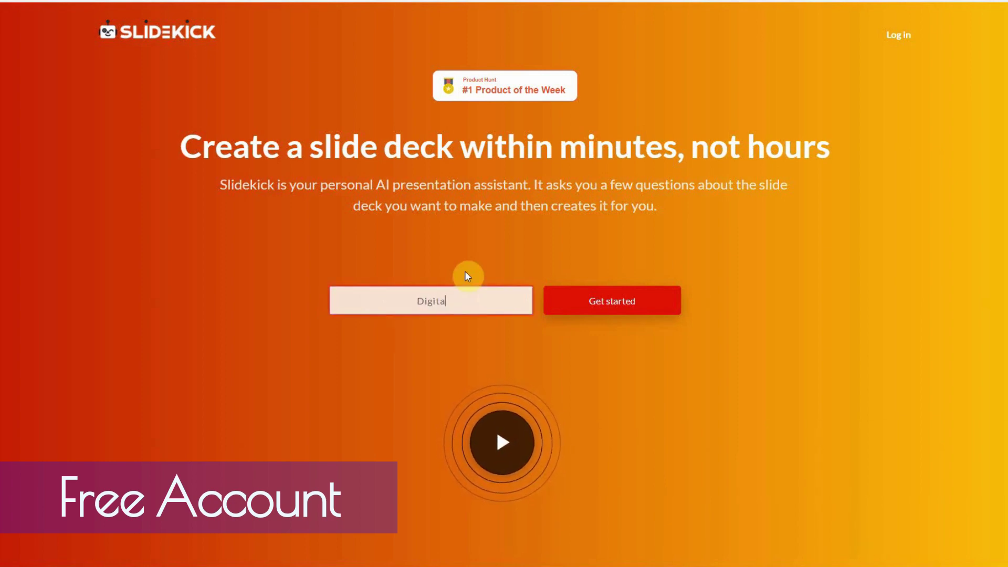
text(l Nomad Institu)
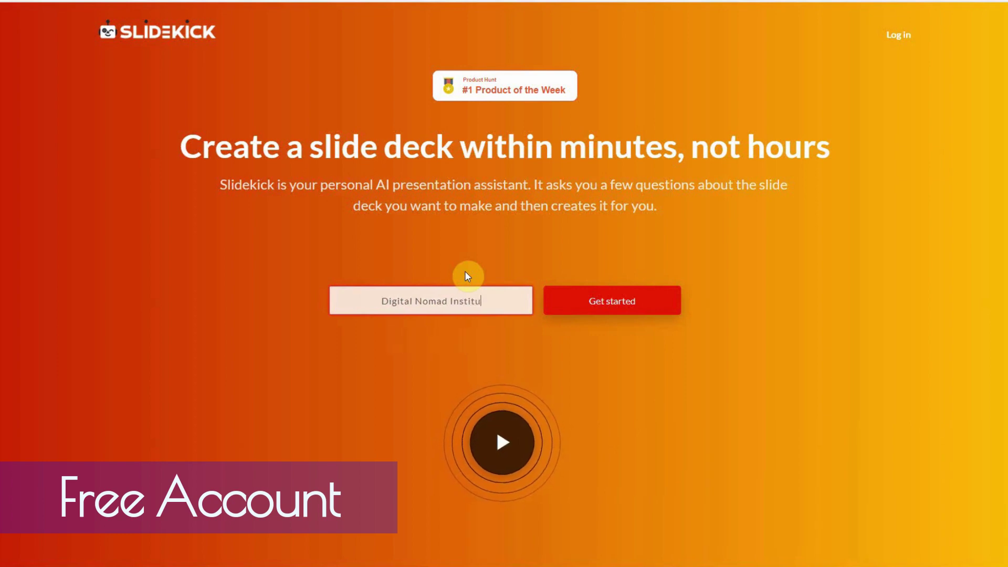
text(te)
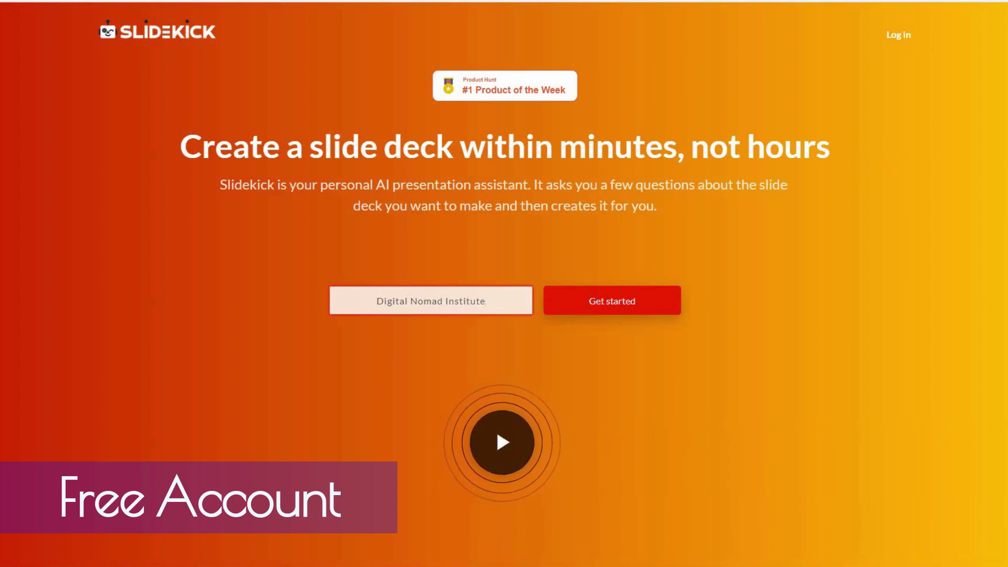
In a new tab, search for ten minute mail and open the 10minutemail.com site
key(ctrl+t)
text(te)
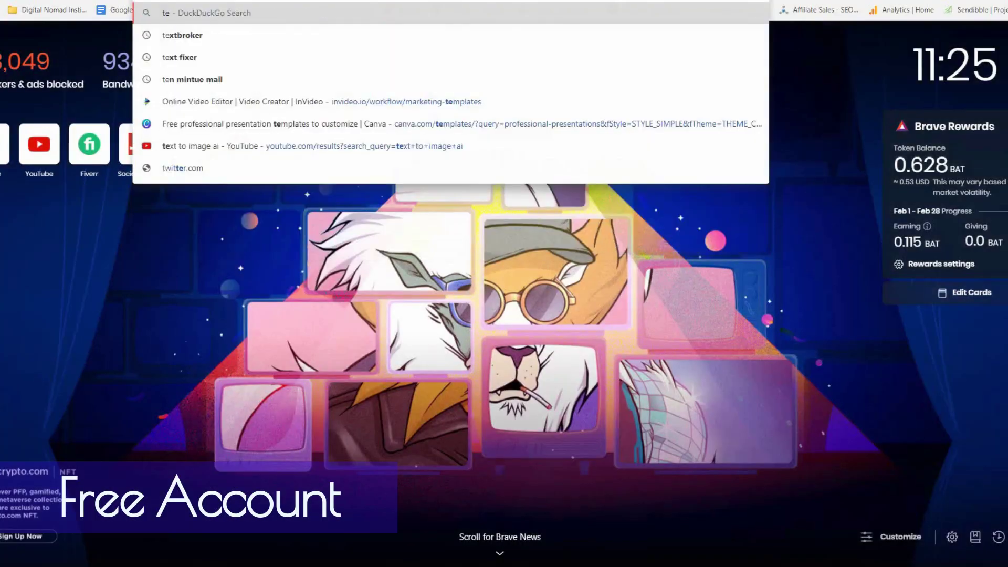
text(m)
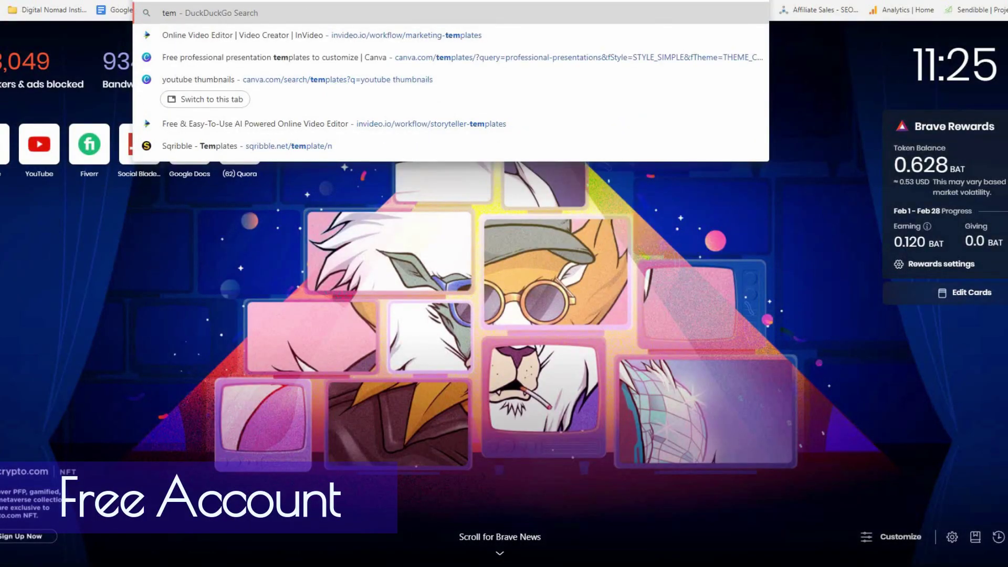
key(BackSpace)
text(n)
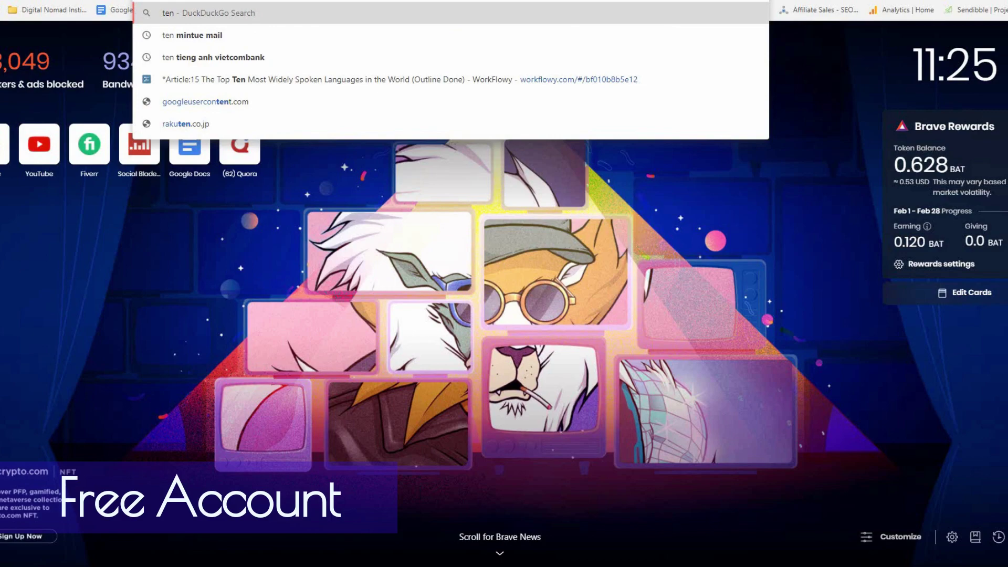
key(Down)
key(Return)
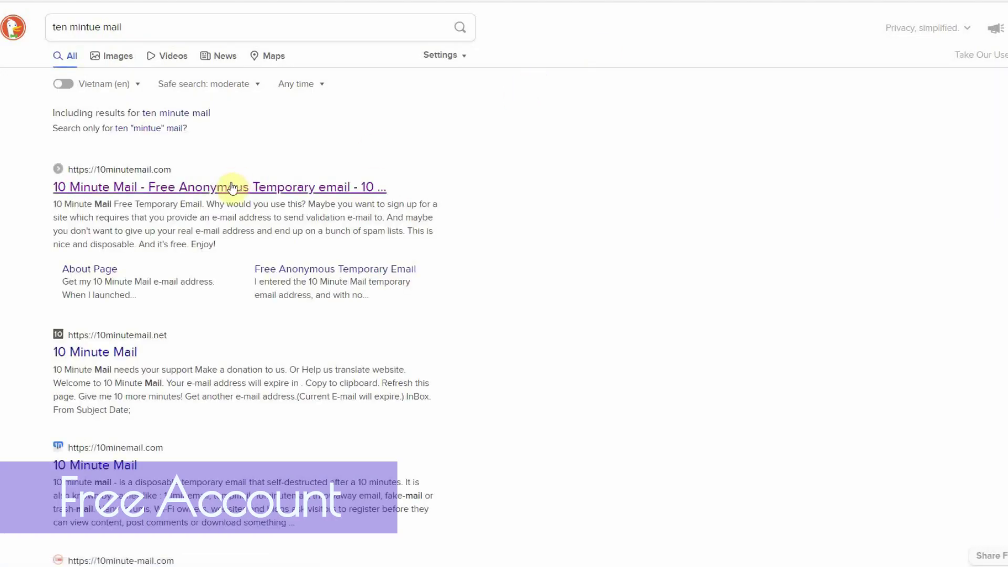
click(232, 188)
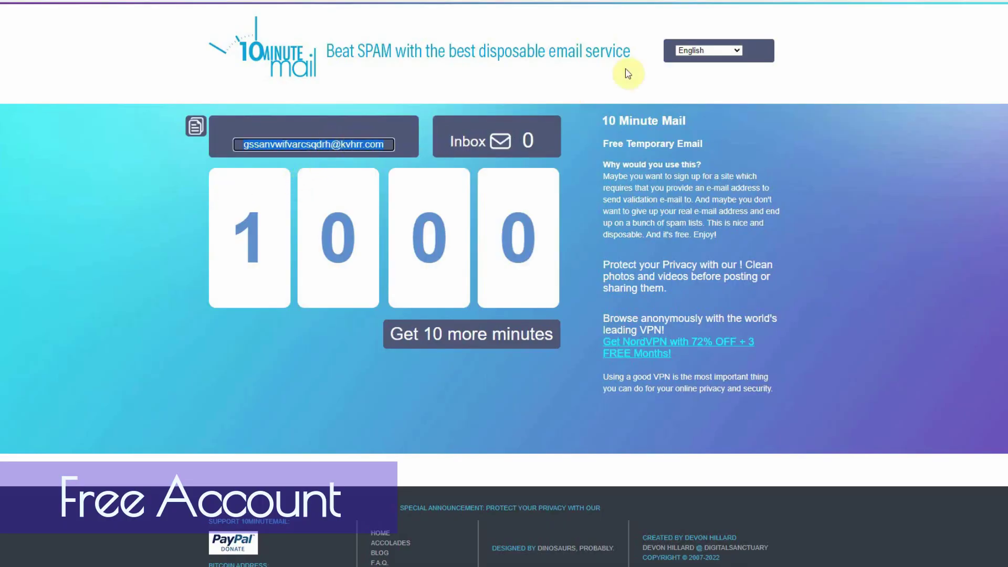
Copy the temporary e-mail address generated by 10 Minute Mail
click(196, 132)
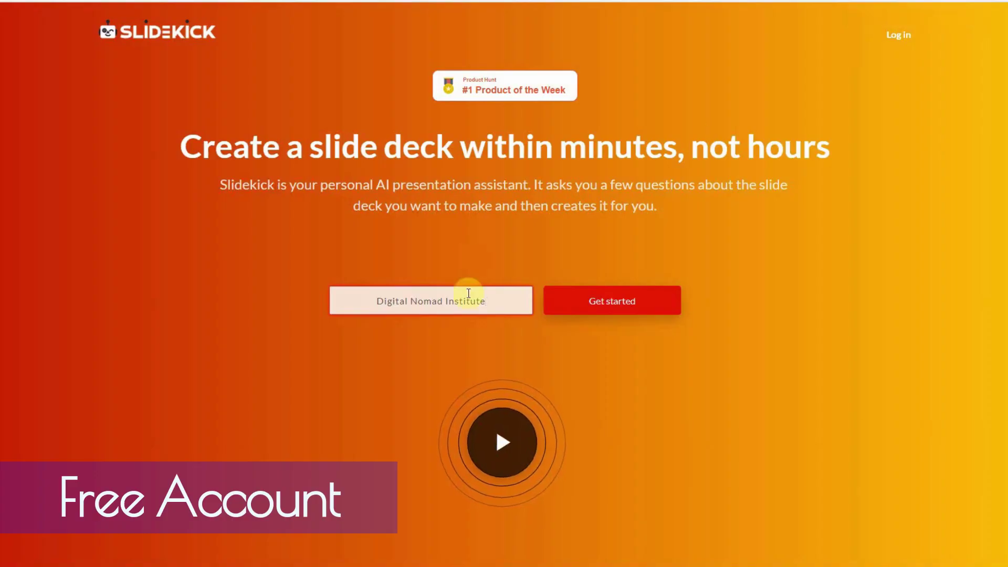
Replace the sign-up field text with the copied temporary e-mail and begin signing up
triple_click(468, 300)
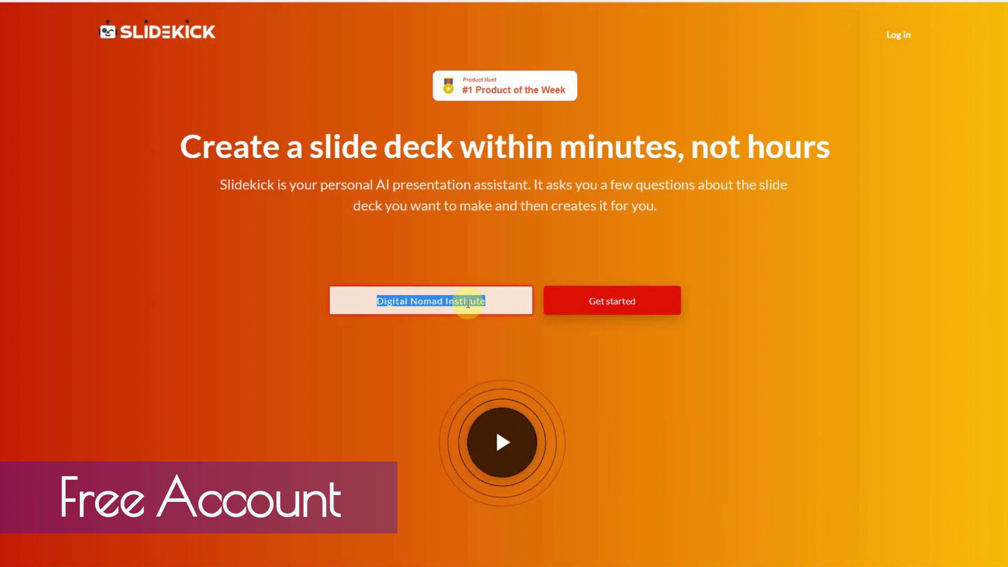
key(ctrl+v)
click(580, 308)
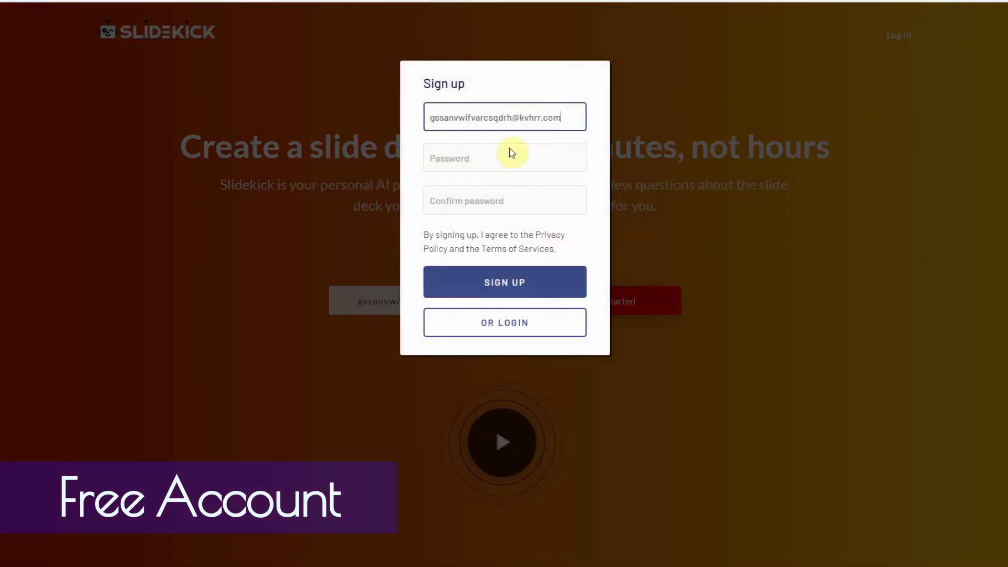
Enter the account password and confirm it, replacing the autofilled saved login
click(499, 157)
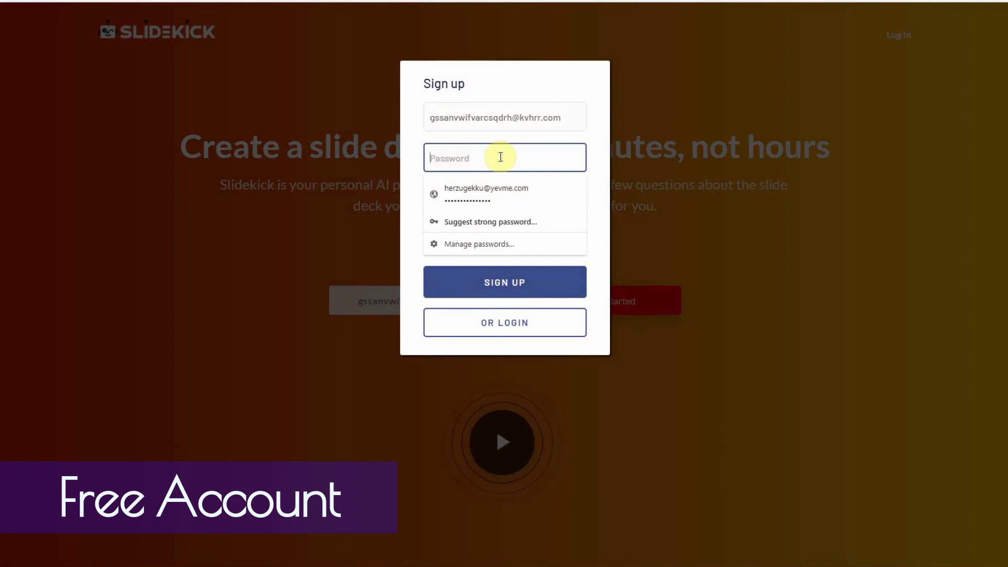
click(494, 197)
click(485, 206)
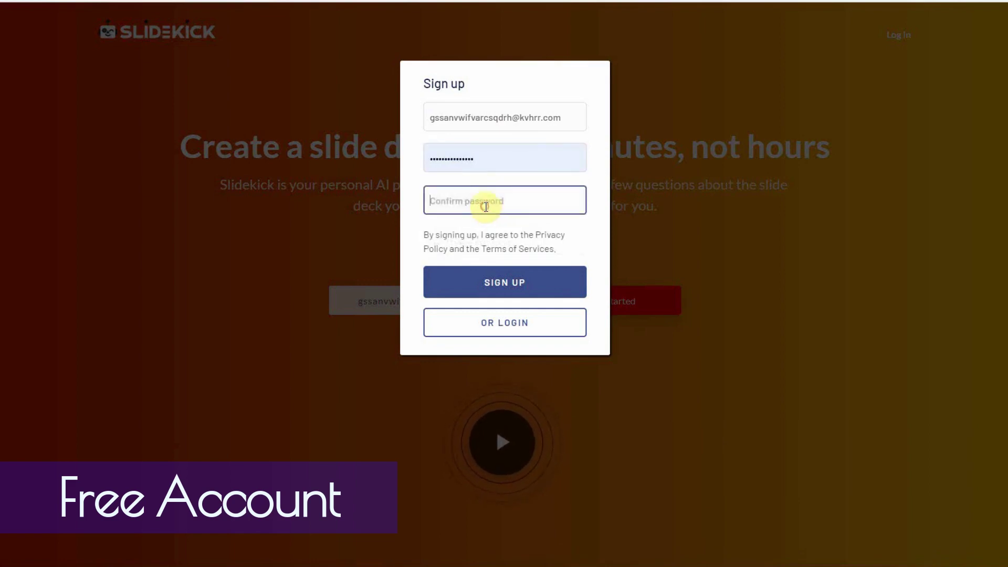
drag(483, 159, 416, 164)
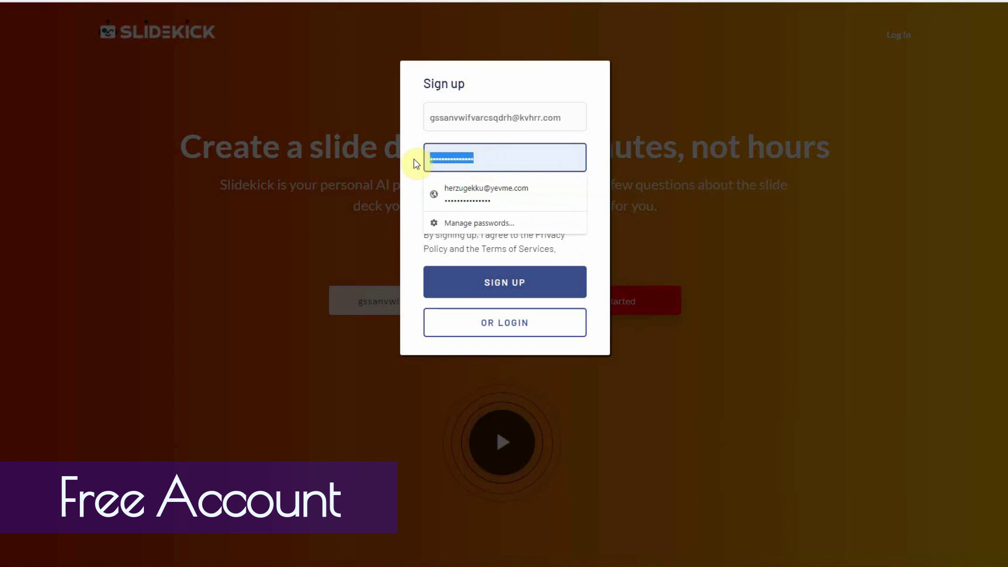
key(BackSpace)
key(ctrl+v)
key(Tab)
text(••••)
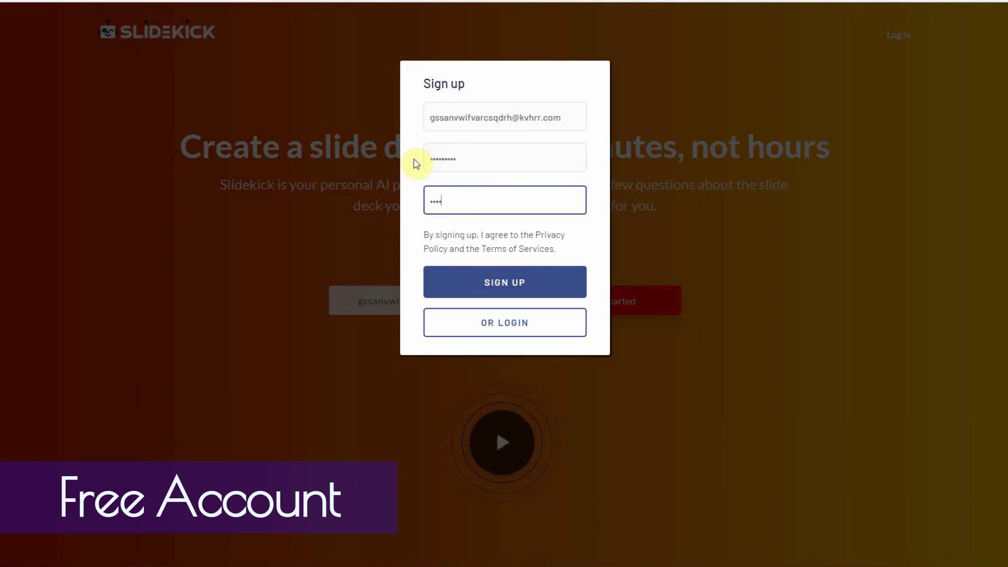
text(•)
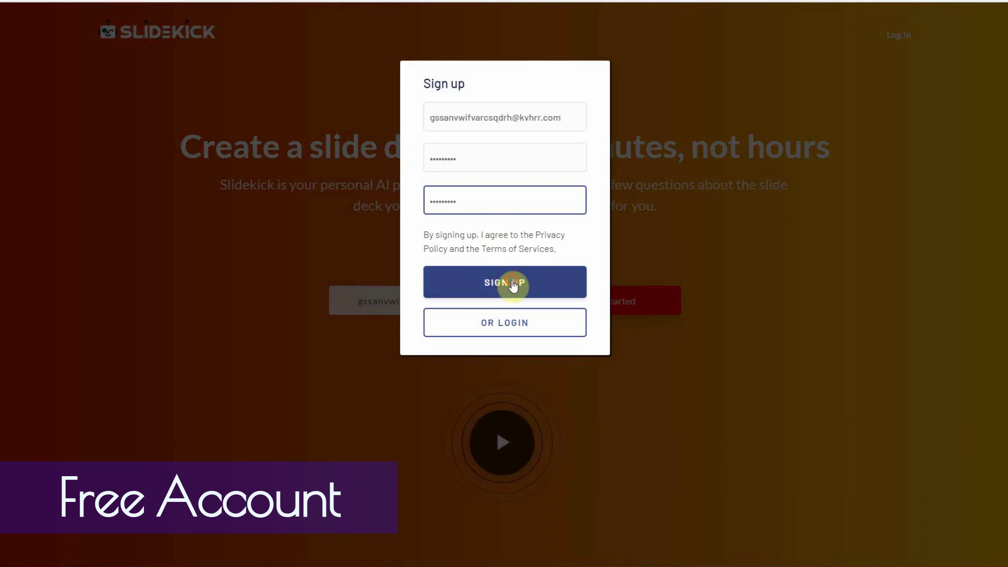
Submit the sign-up form and close the browser's 'Save password?' bubble
click(513, 284)
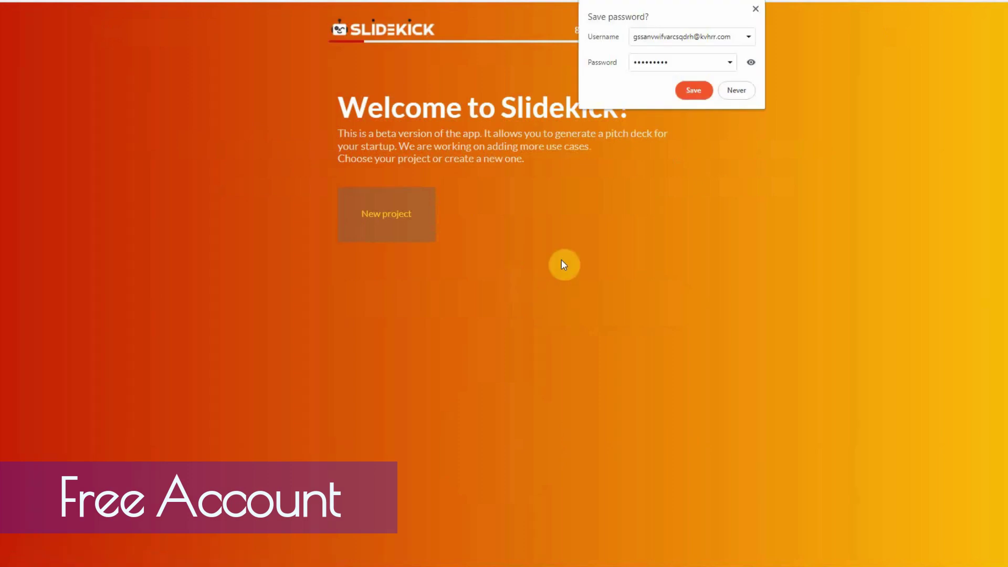
click(756, 9)
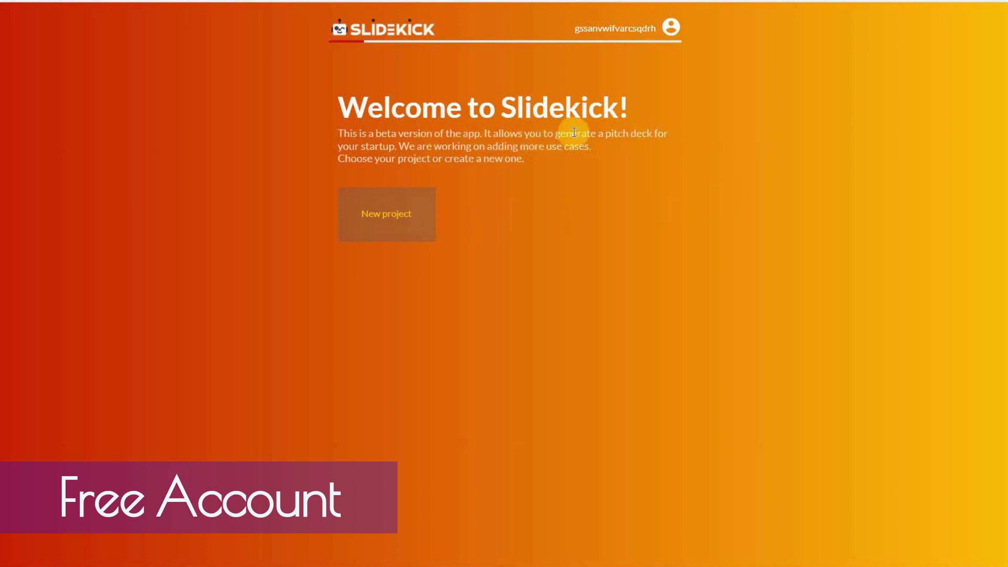
Create a new project with company name 'Digital Nomad Institute' and proceed
click(405, 224)
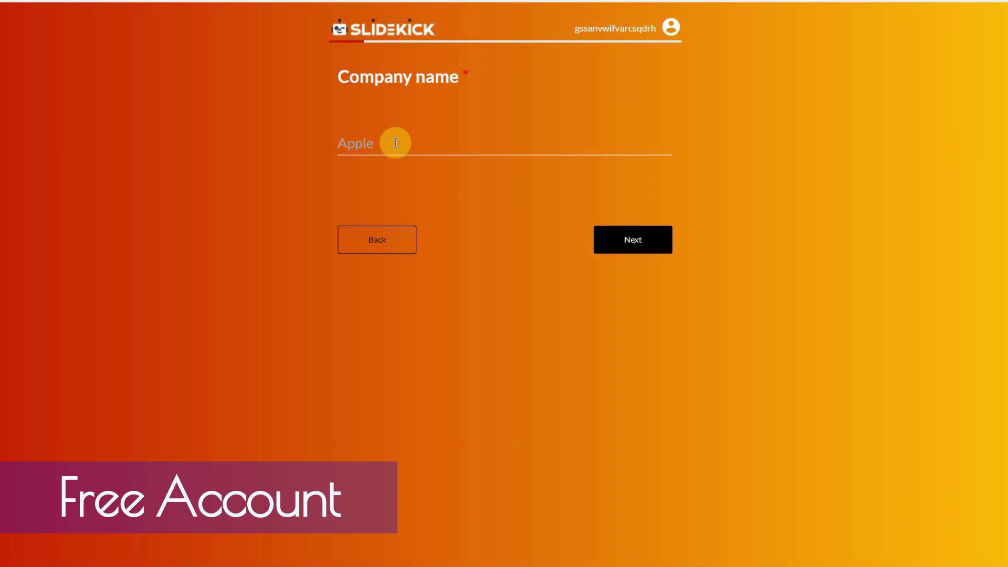
text(Digital Nomad Insti)
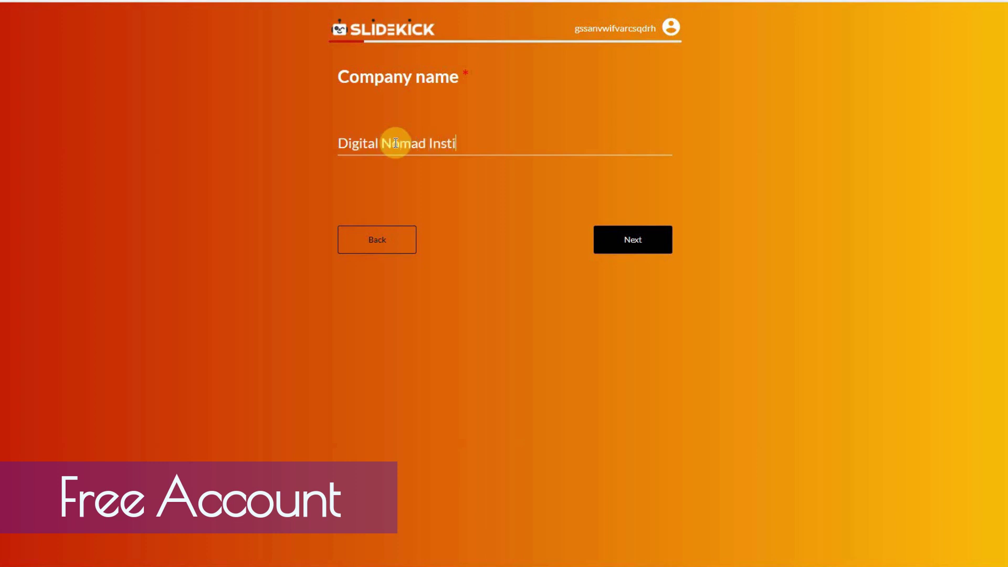
text(tute)
click(634, 239)
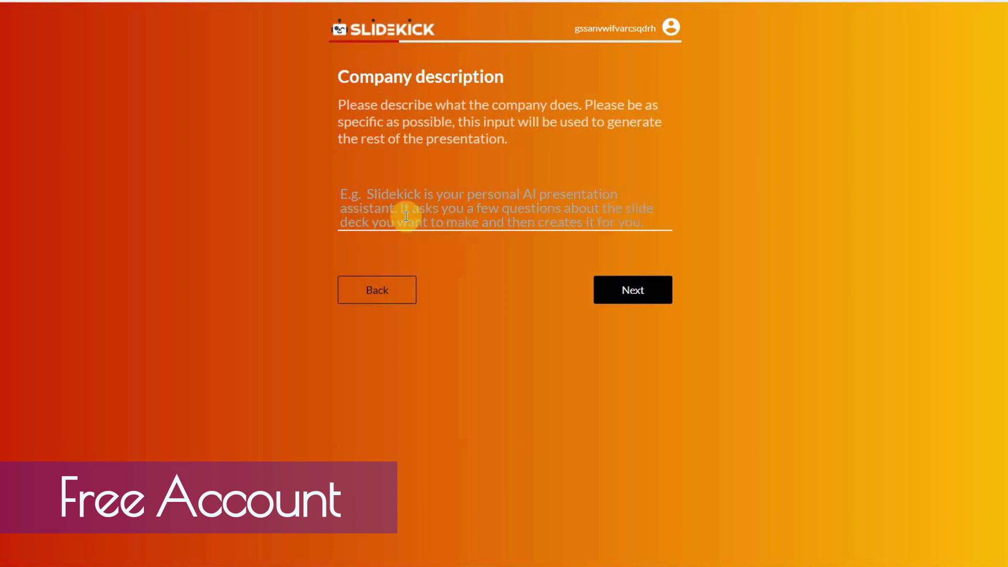
Describe the company as a YouTube channel about digital marketing tools and using AI to grow channels
click(358, 194)
text(Dig)
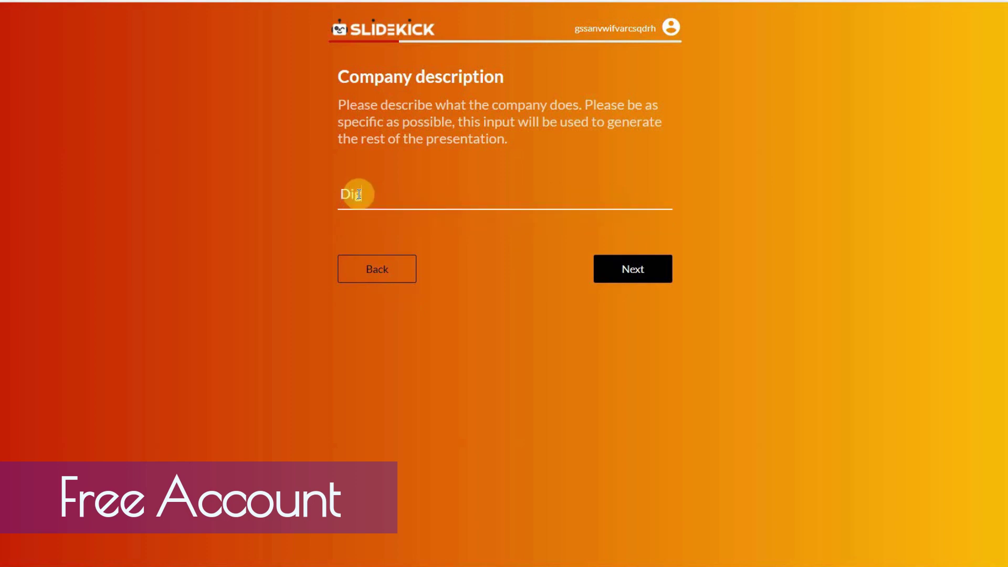
text(ital Nomad Institue )
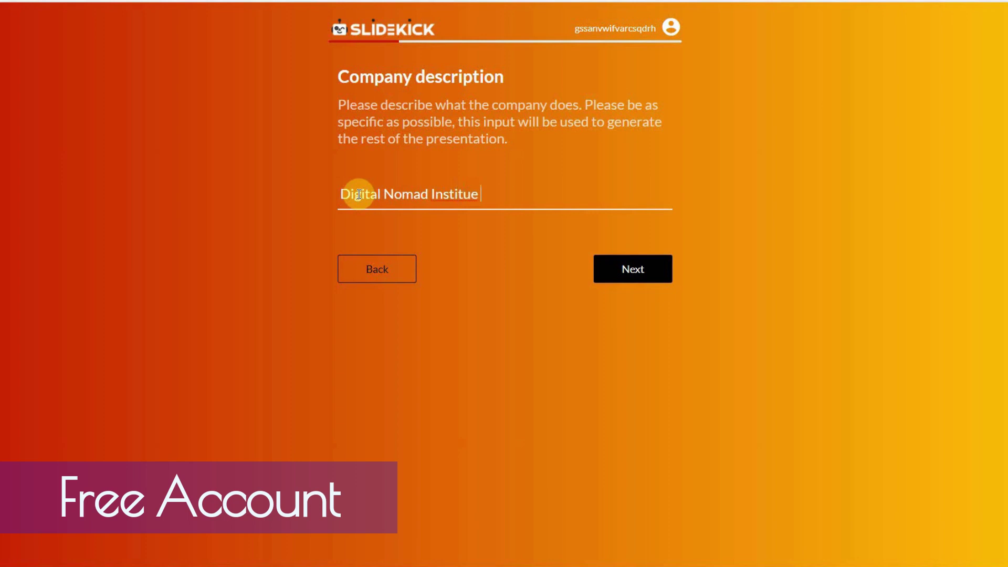
text(is a channel about)
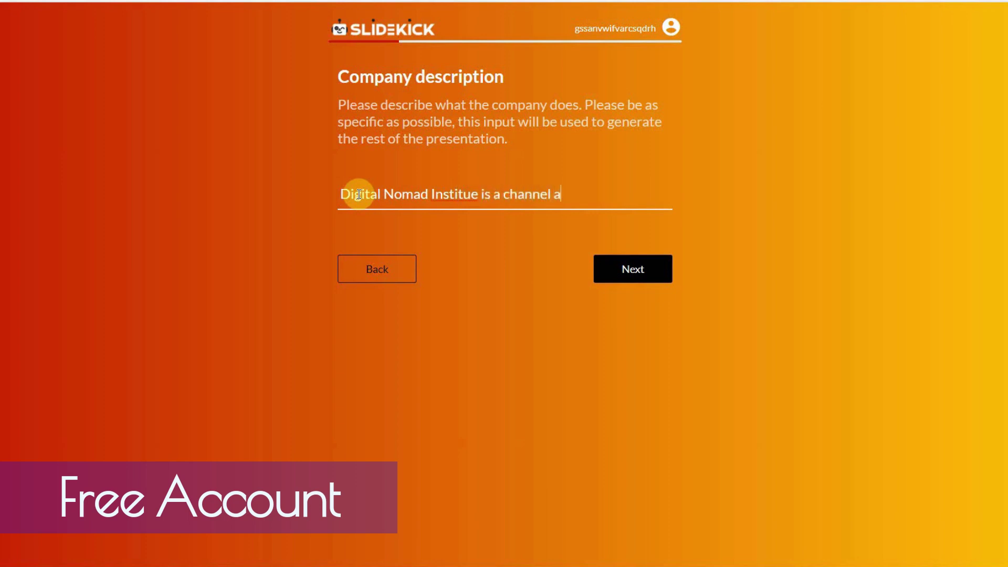
key(BackSpace)
key(BackSpace)
key(BackSpace)
key(BackSpace)
key(BackSpace)
key(BackSpace)
key(BackSpace)
key(BackSpace)
key(BackSpace)
key(BackSpace)
key(BackSpace)
text(You)
text(Tube Channel ab)
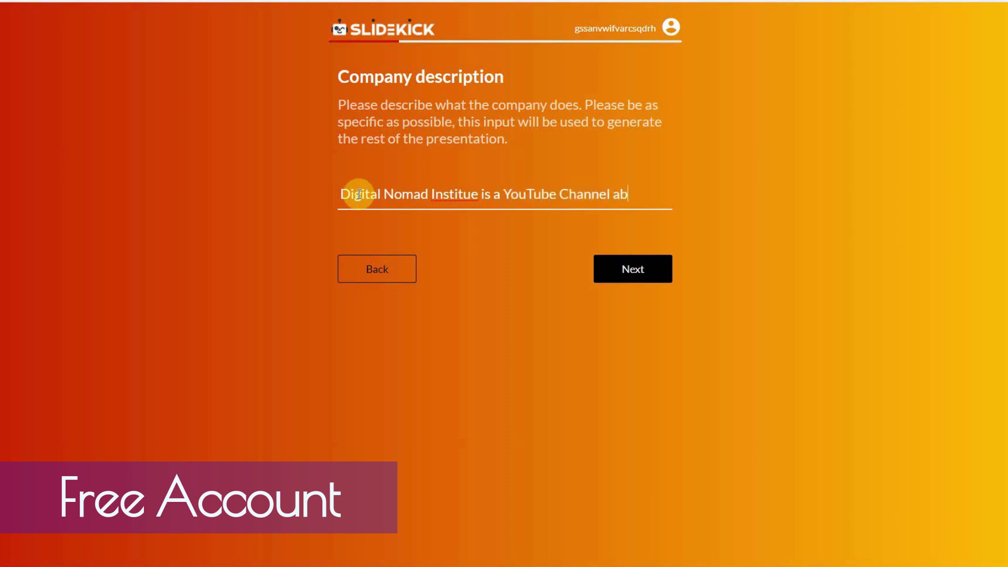
text(out growing)
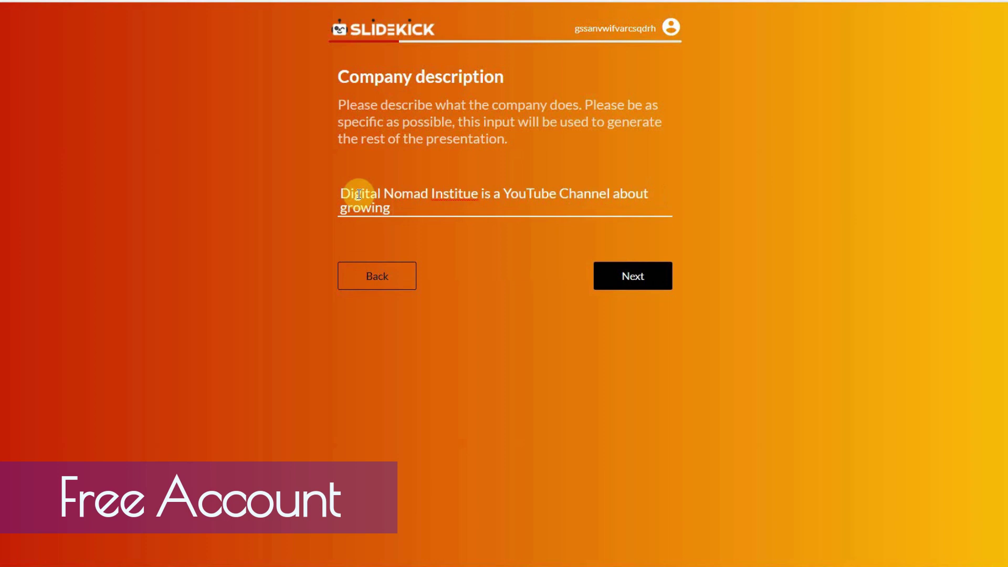
key(BackSpace)
key(BackSpace)
key(BackSpace)
key(BackSpace)
key(BackSpace)
key(BackSpace)
key(BackSpace)
key(BackSpace)
text(d)
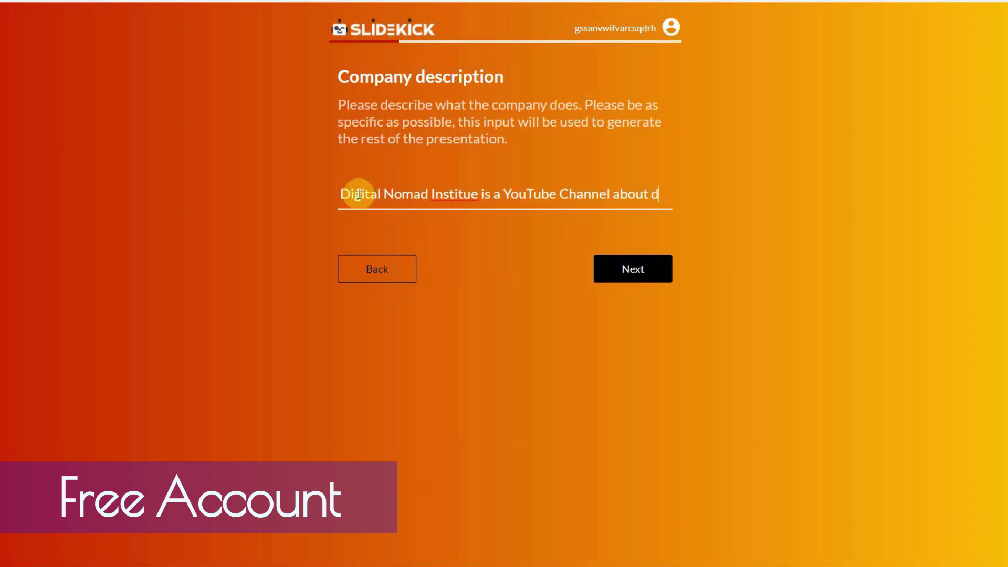
text(ig)
text(ital )
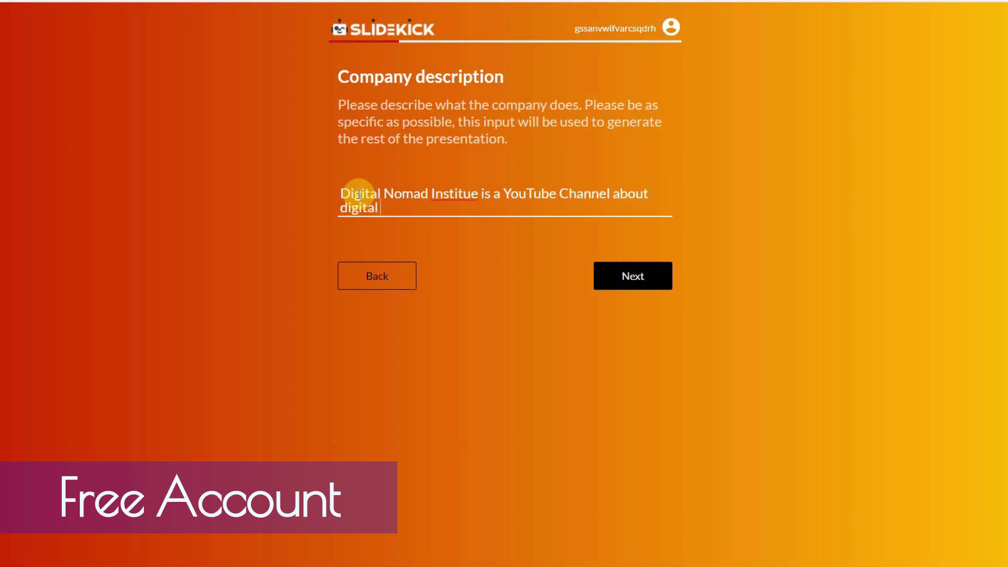
text(marketing tools)
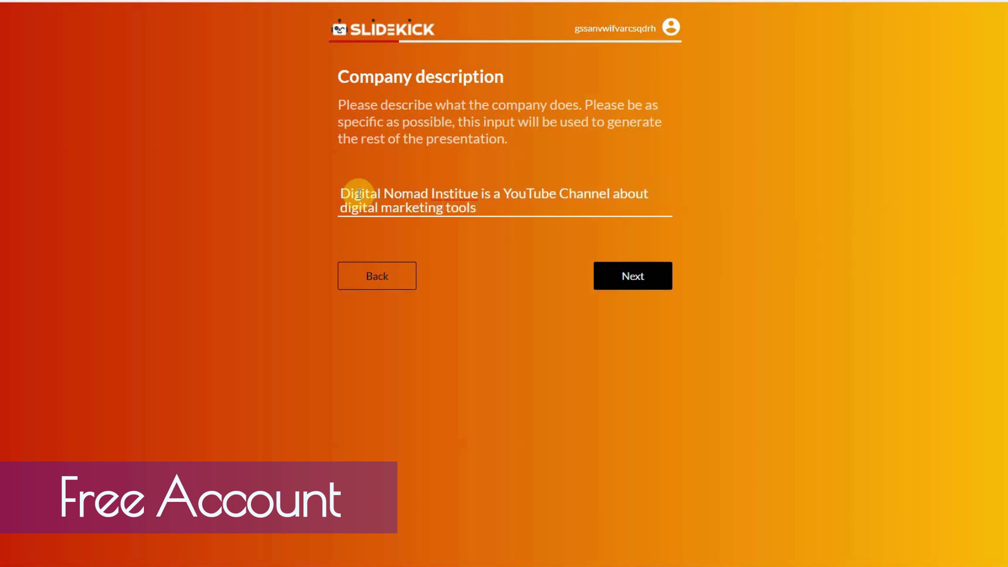
text( and using AI t)
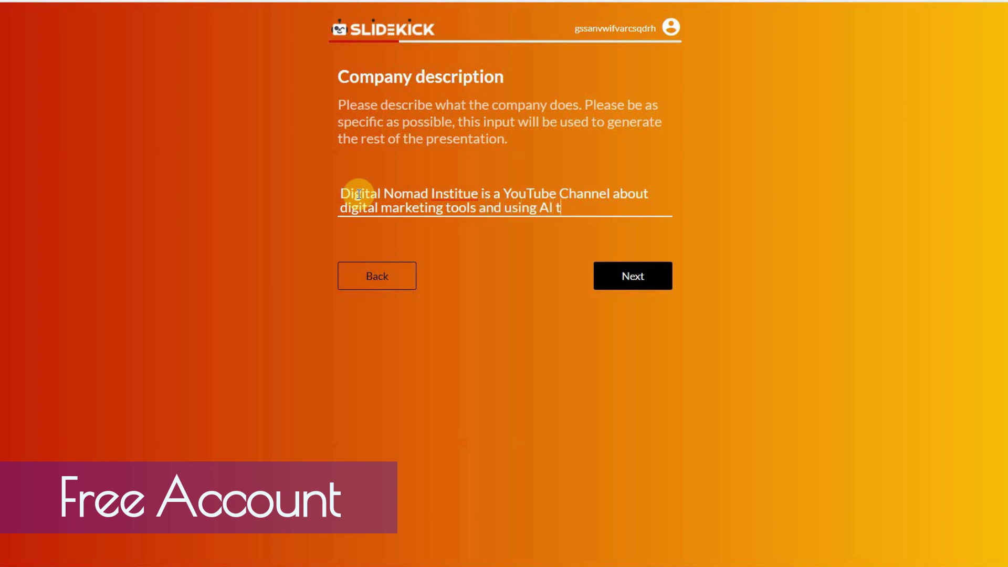
text(ools to grow your channel.)
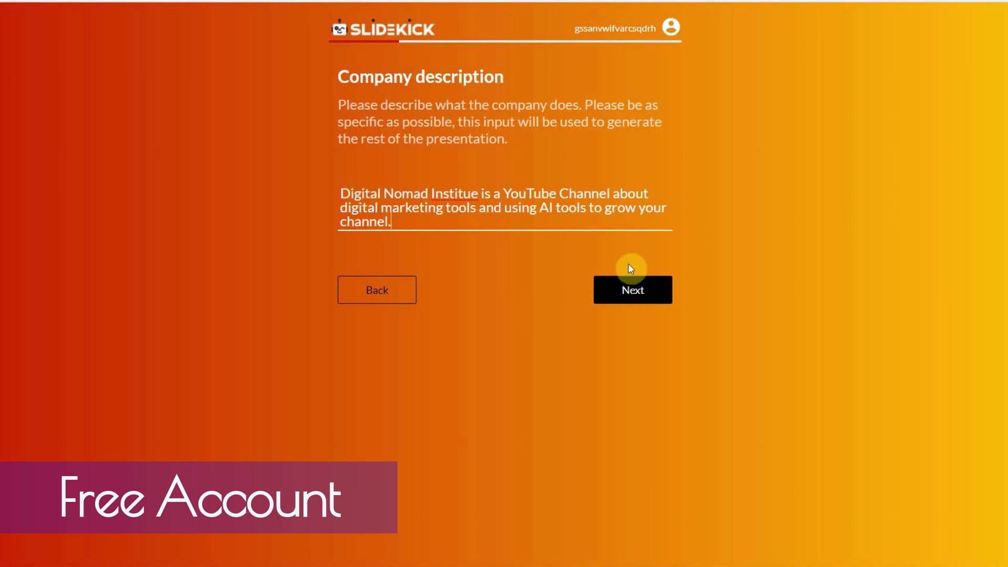
click(649, 291)
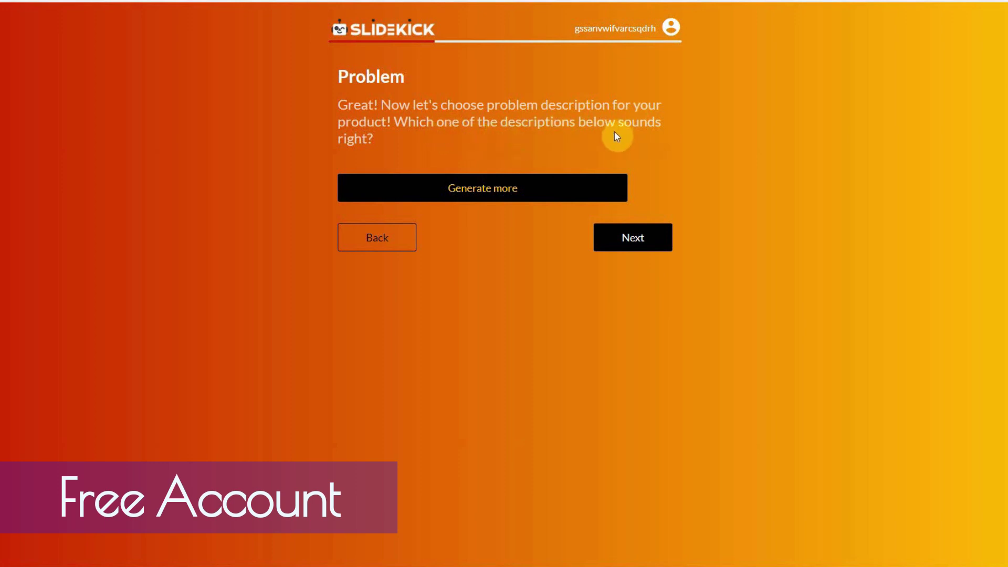
Generate problem options and pick 'no easy way to share, integrate and learn about marketing tools'
click(501, 186)
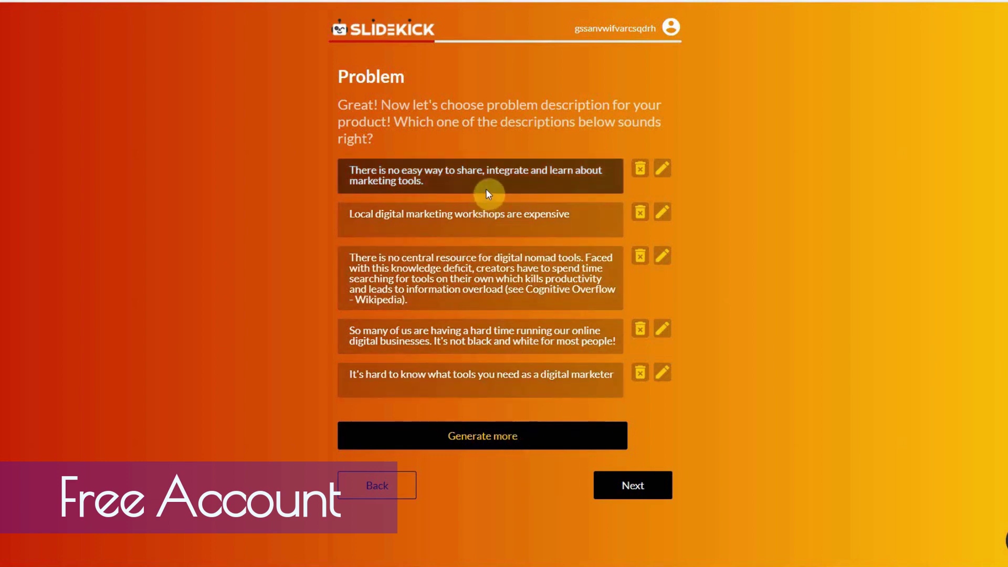
click(471, 181)
click(482, 443)
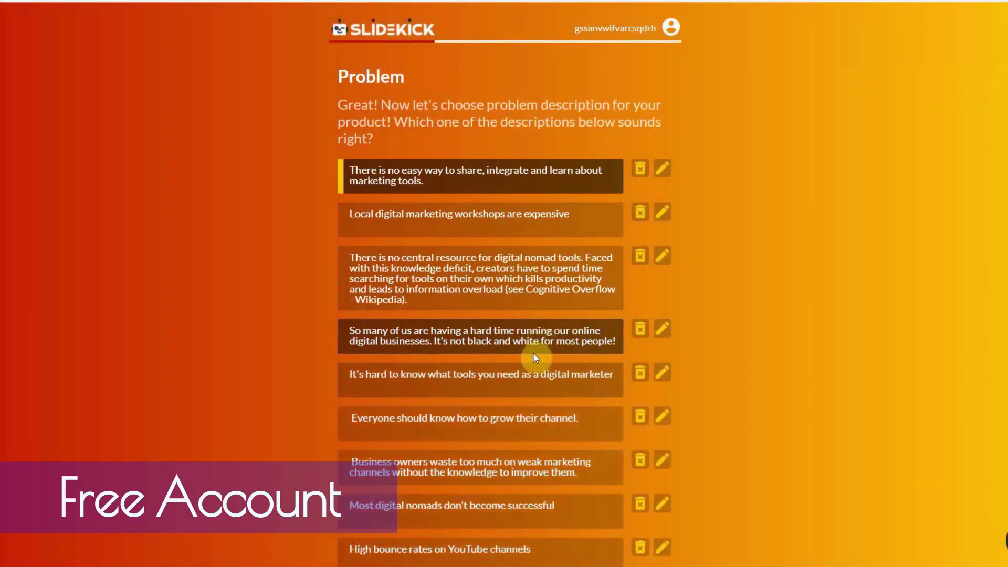
scroll(985, 308, down, 3)
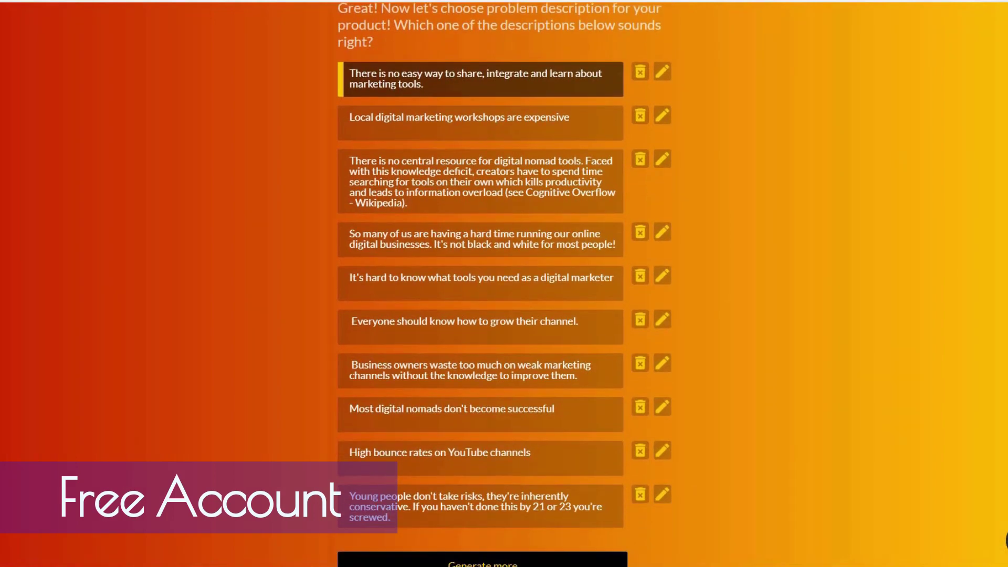
scroll(504, 283, down, 1)
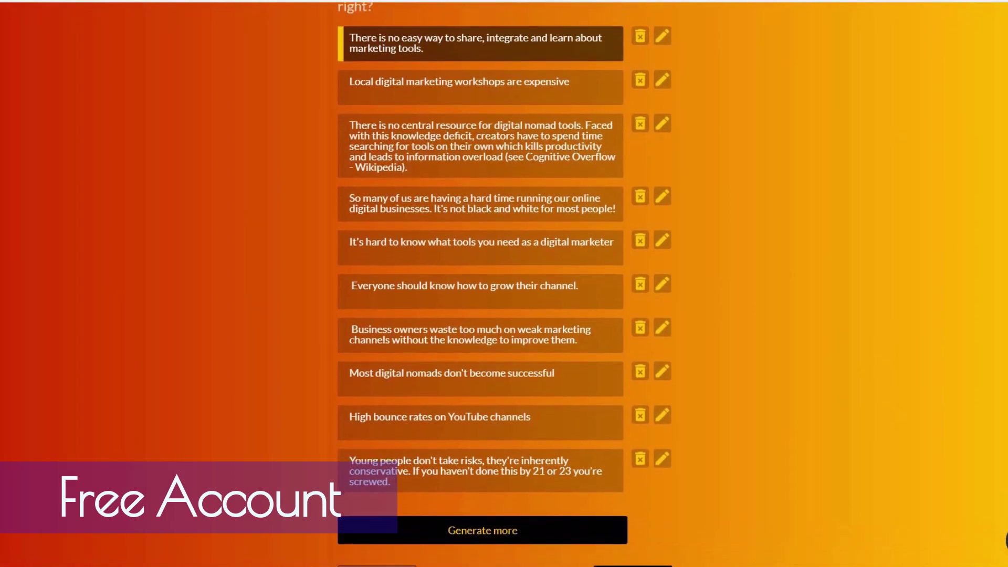
scroll(417, 194, up, 3)
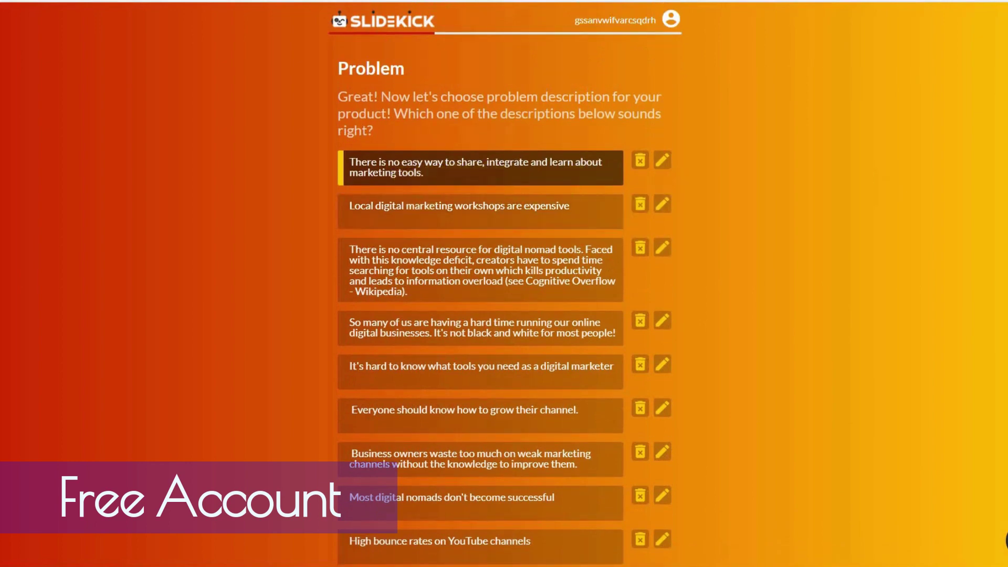
scroll(504, 283, down, 6)
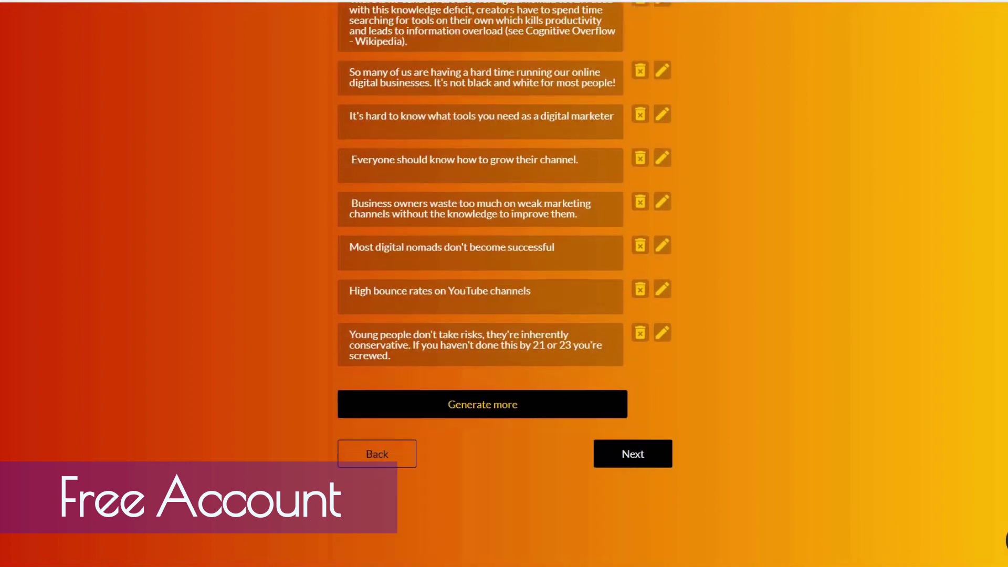
click(629, 455)
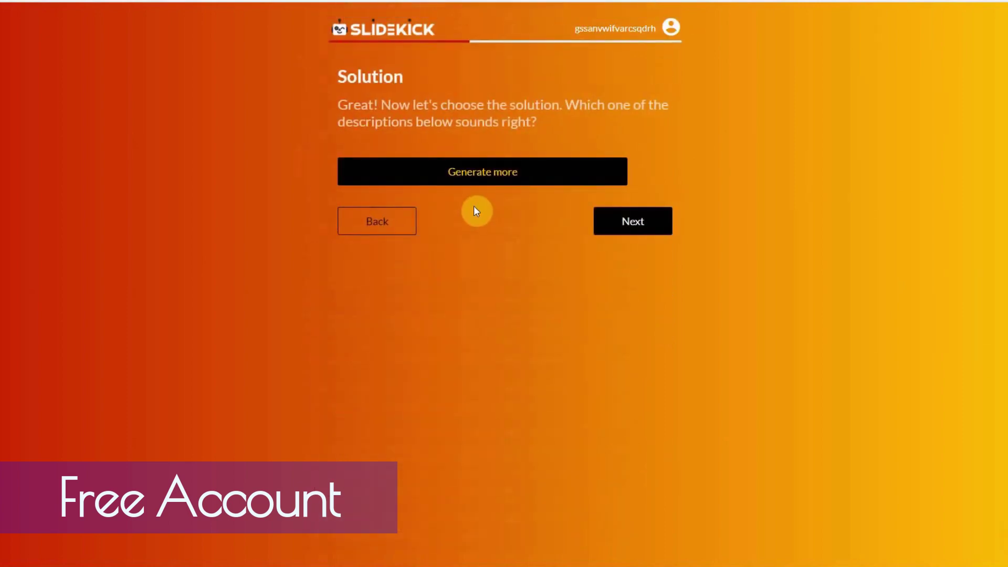
Generate solution options and select the step-to-step digital marketing and video-making approach
click(443, 170)
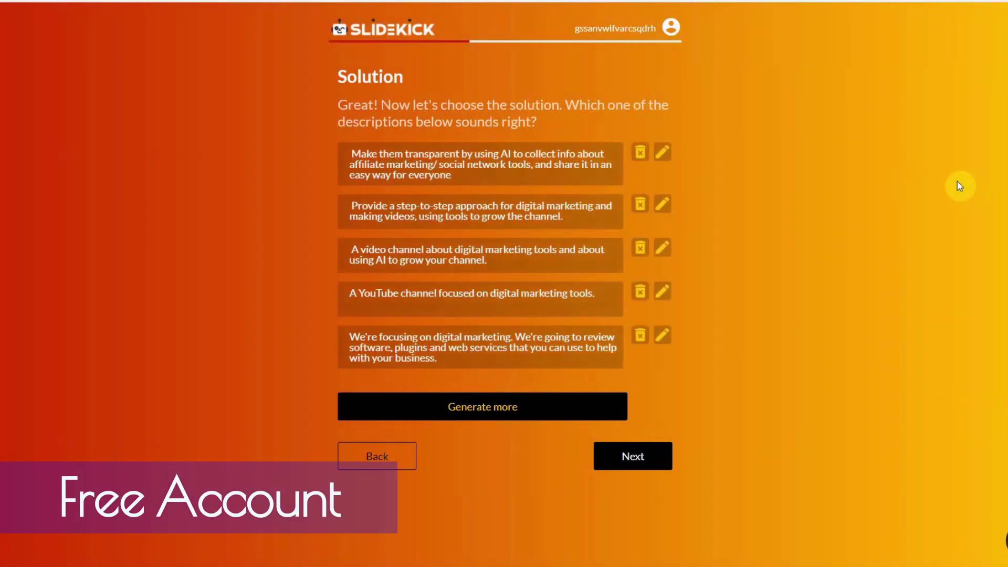
click(524, 189)
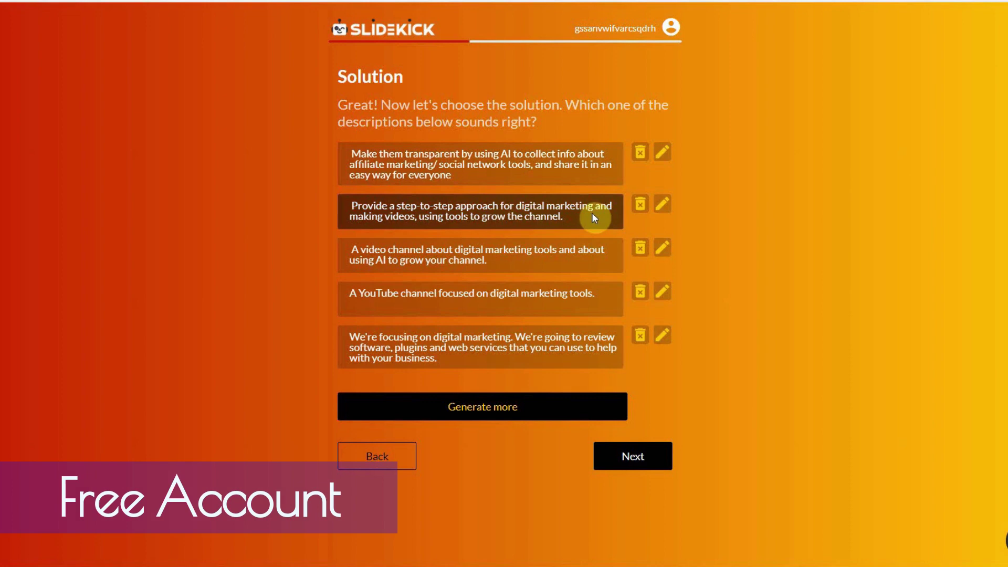
click(525, 216)
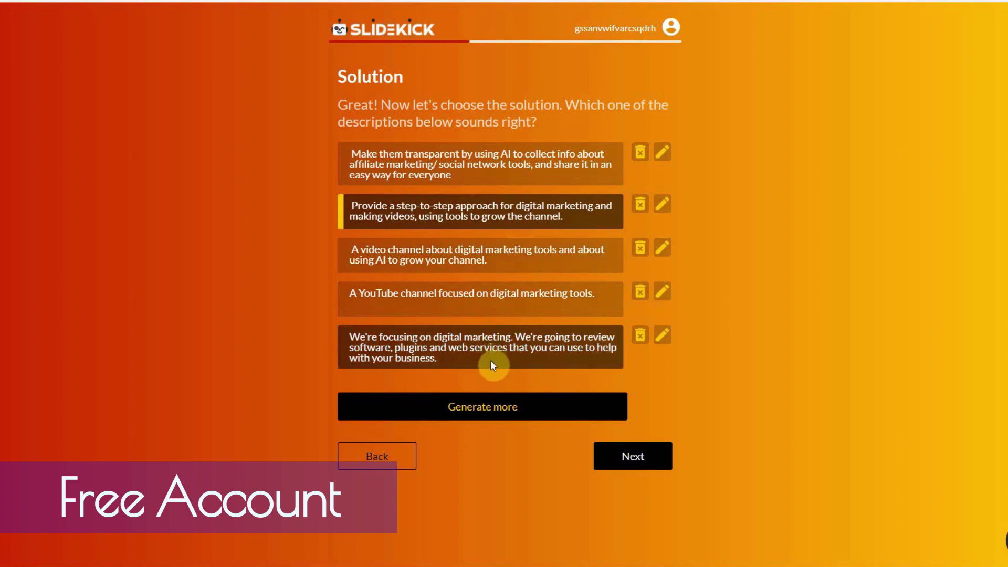
click(631, 458)
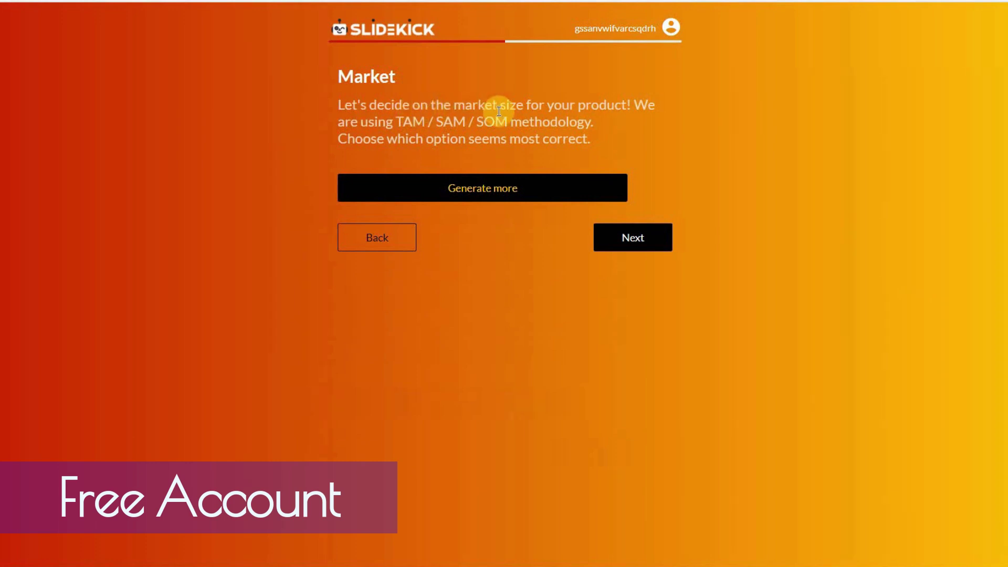
Generate market sizes and choose the TAM 15.2 billion global-marketing-spend estimate
click(479, 188)
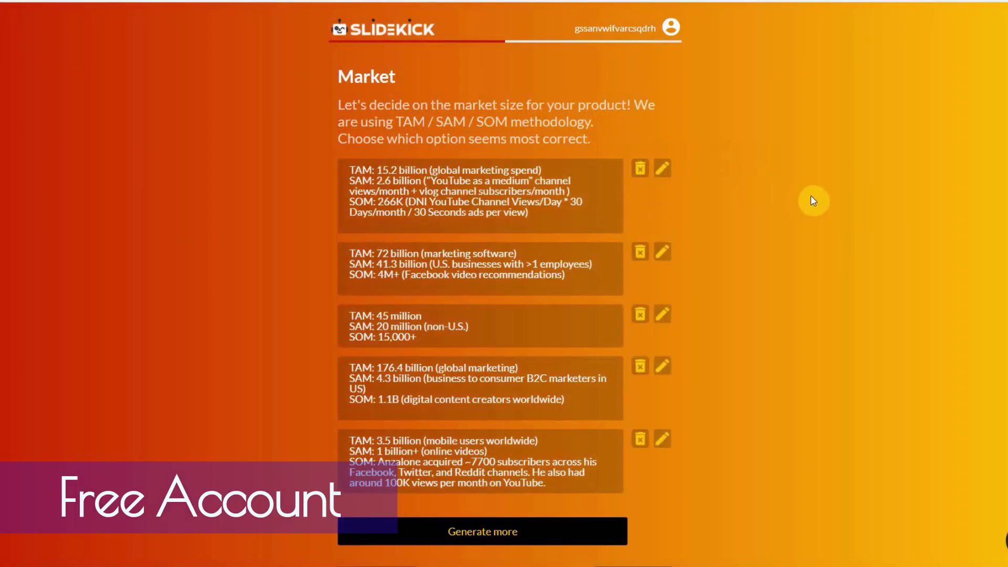
scroll(504, 284, down, 2)
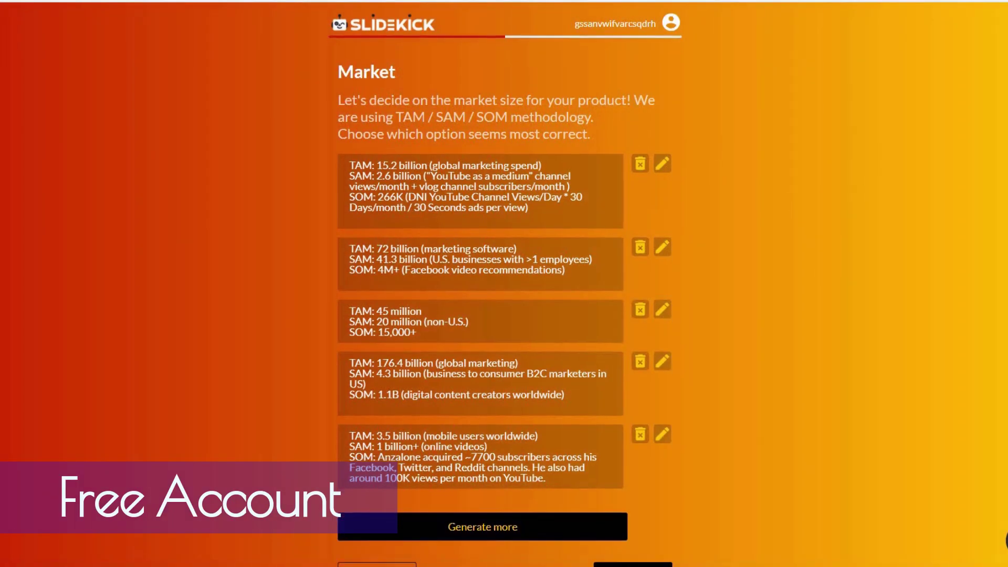
scroll(504, 284, down, 1)
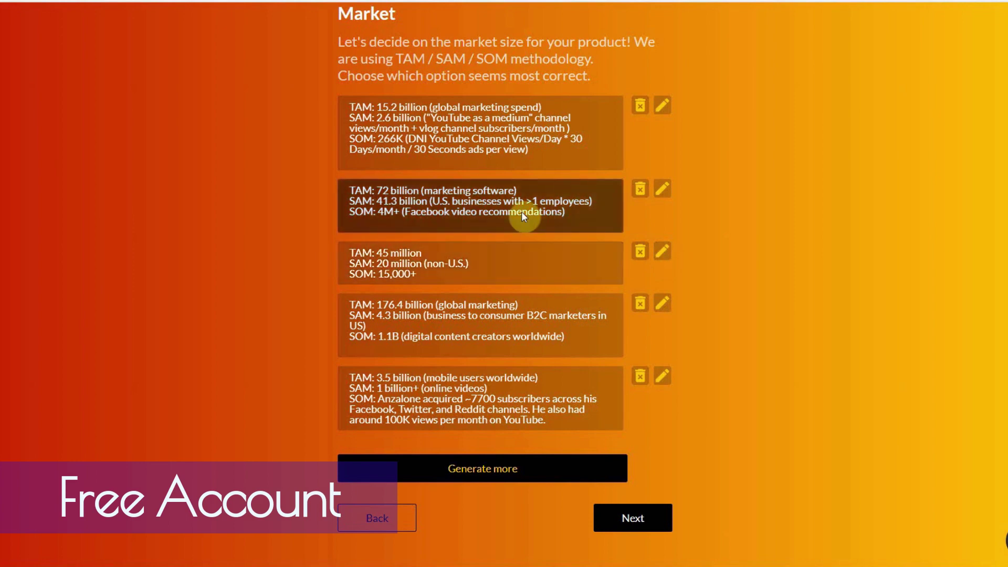
click(514, 134)
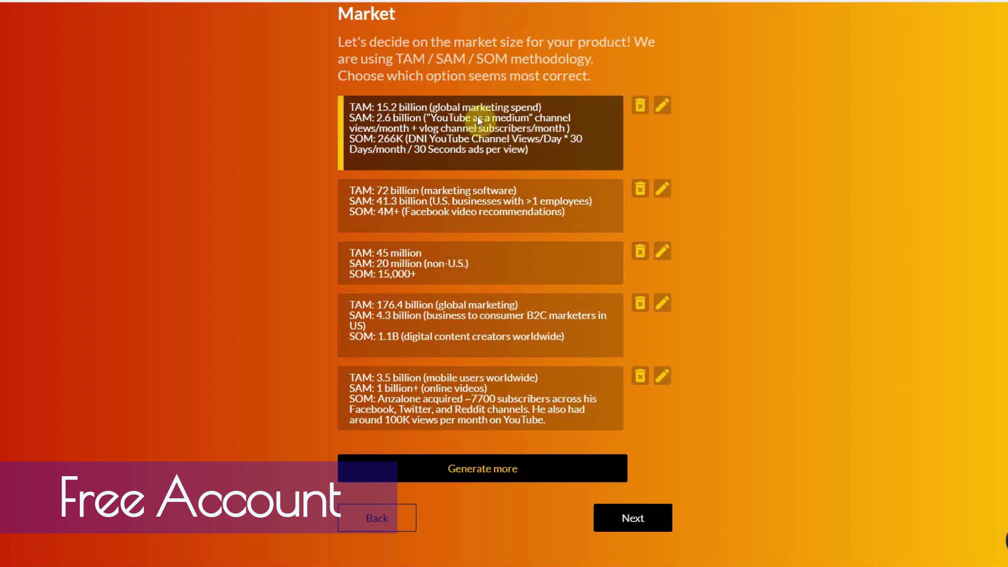
click(664, 107)
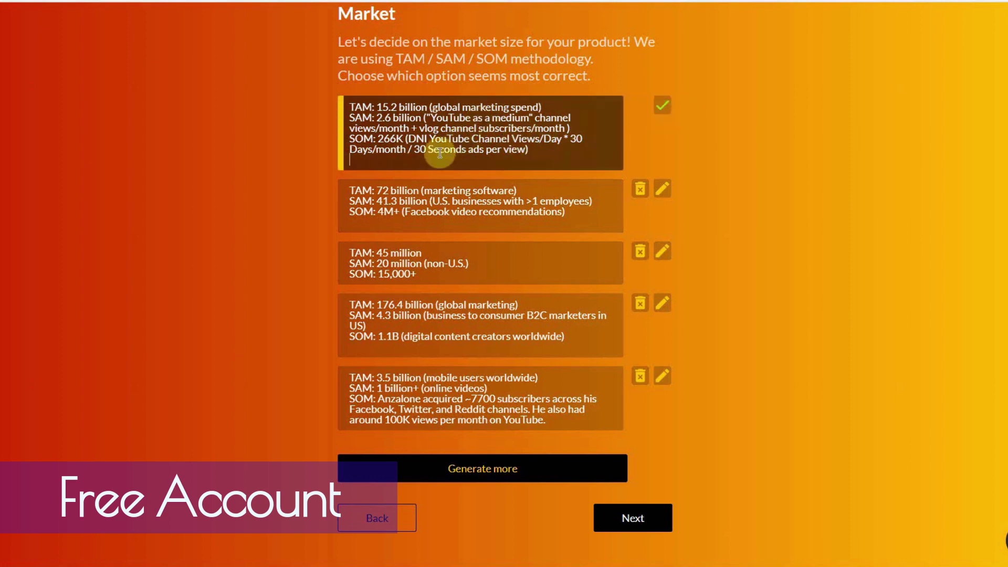
text(sea)
key(Down)
click(660, 517)
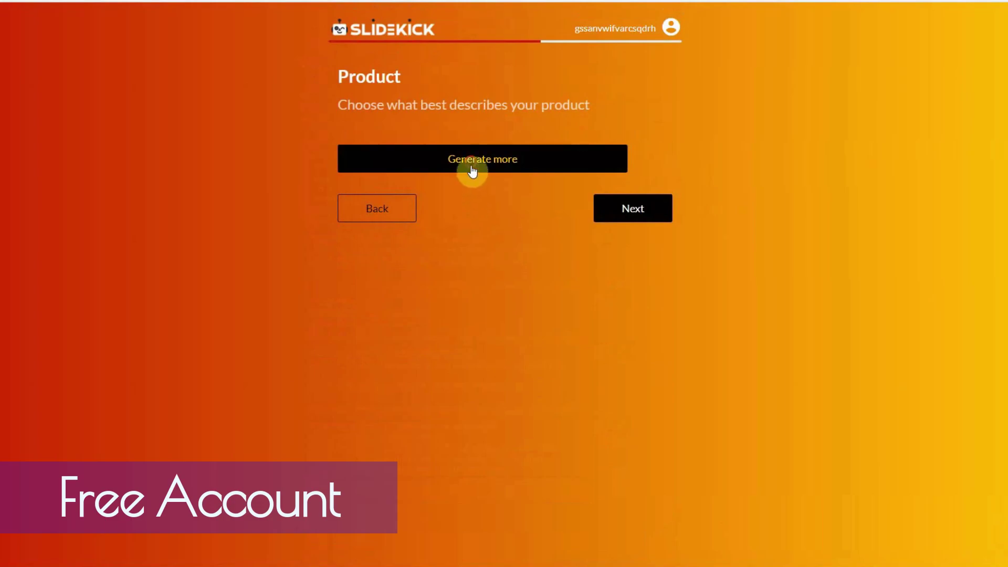
Generate product options and pick the second: a YouTube channel on digital marketing and AI tools
click(471, 166)
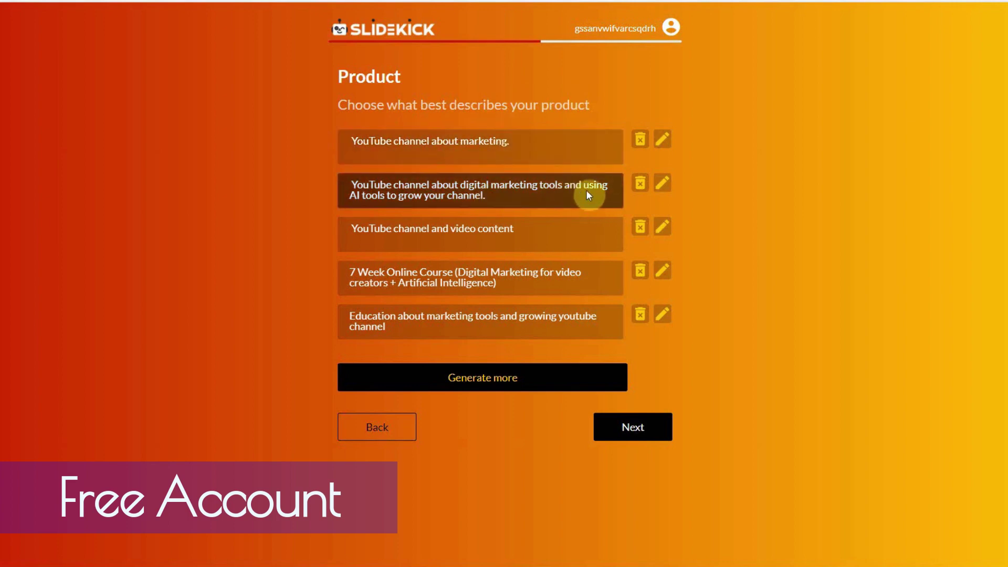
click(663, 183)
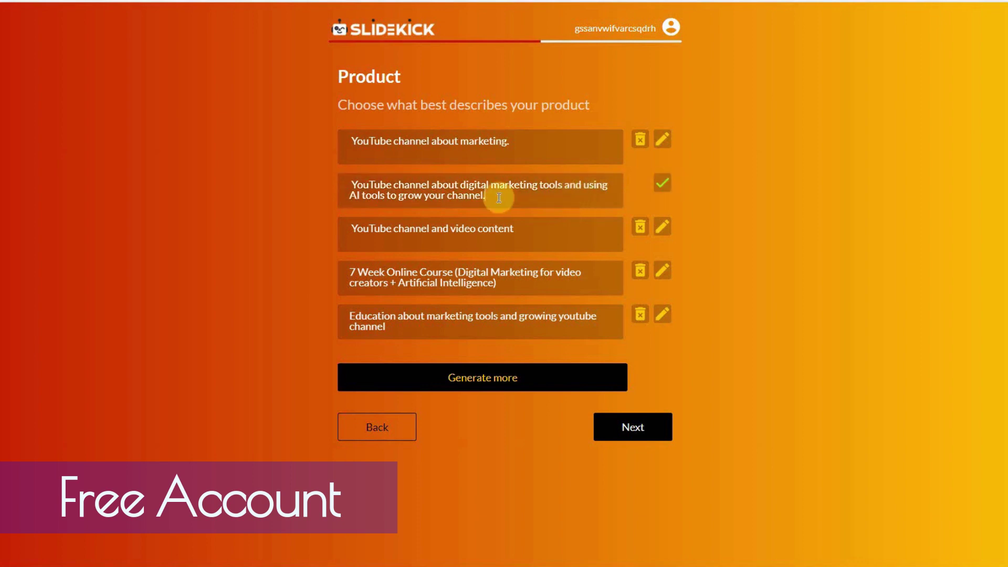
click(660, 187)
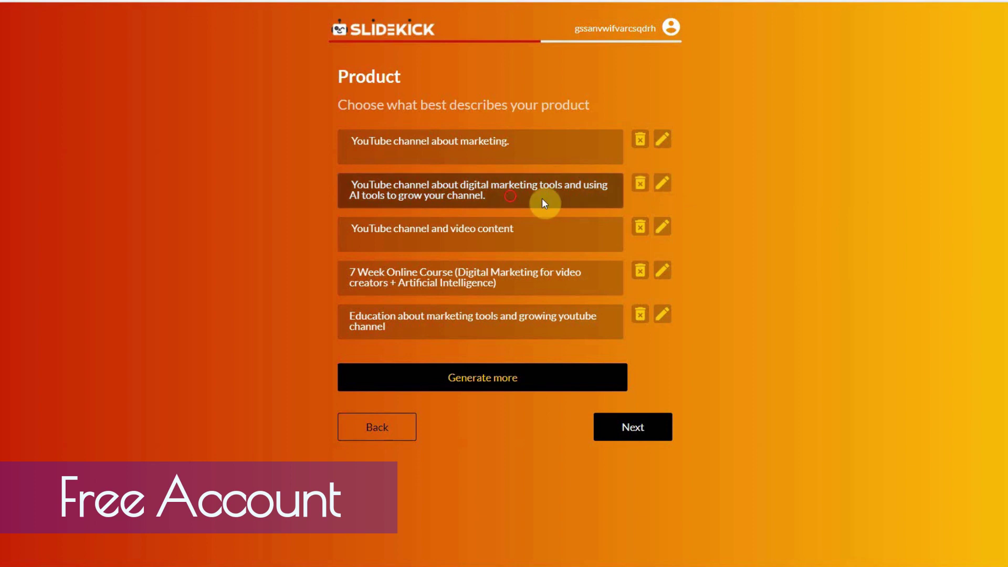
click(636, 426)
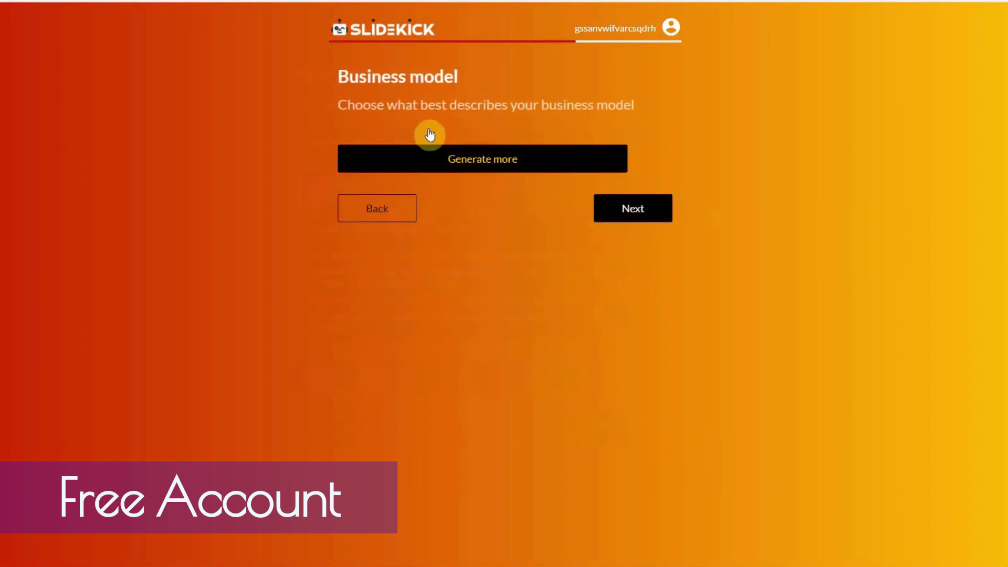
Generate business models and select advertising every 30 seconds in videos
click(464, 161)
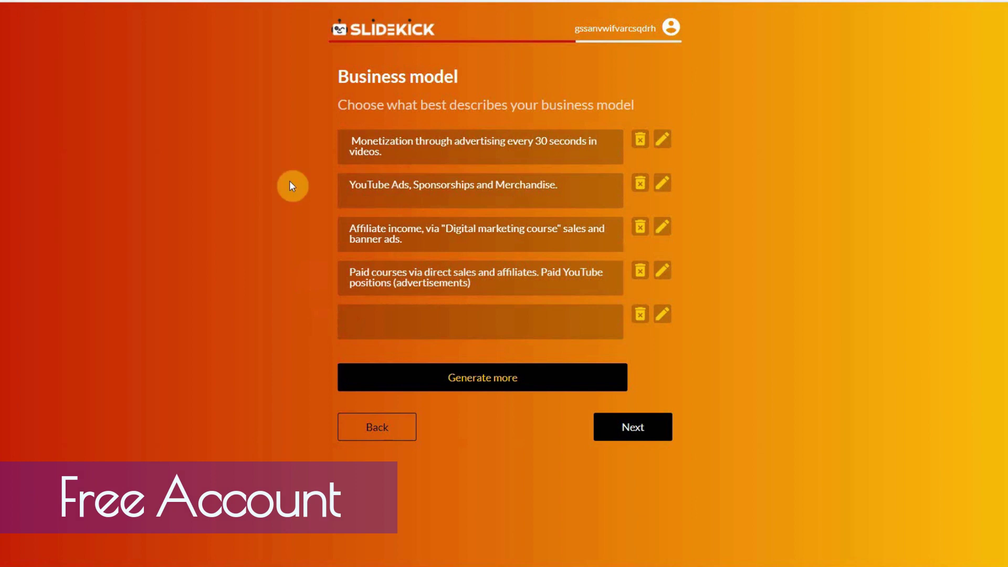
click(400, 150)
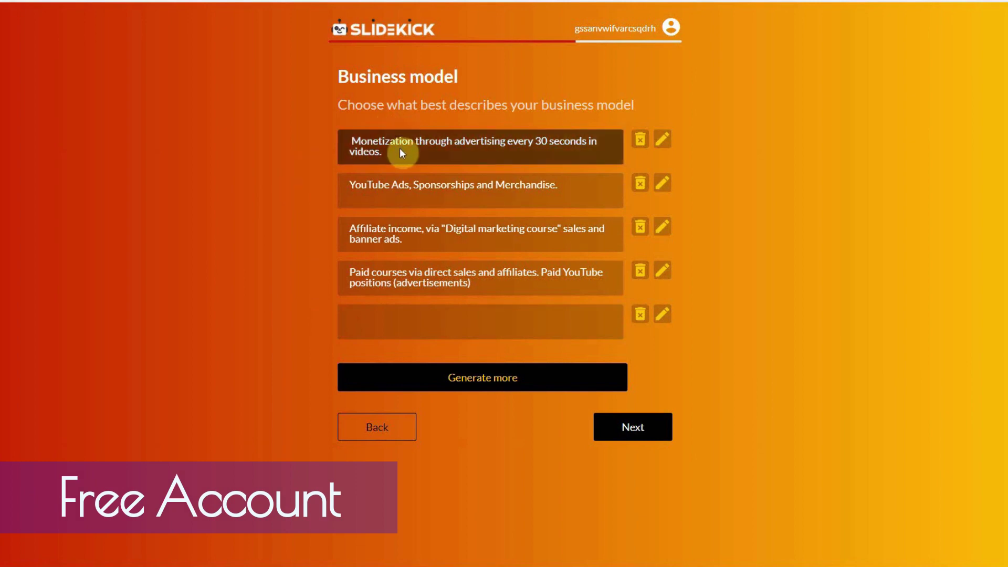
click(535, 155)
click(649, 426)
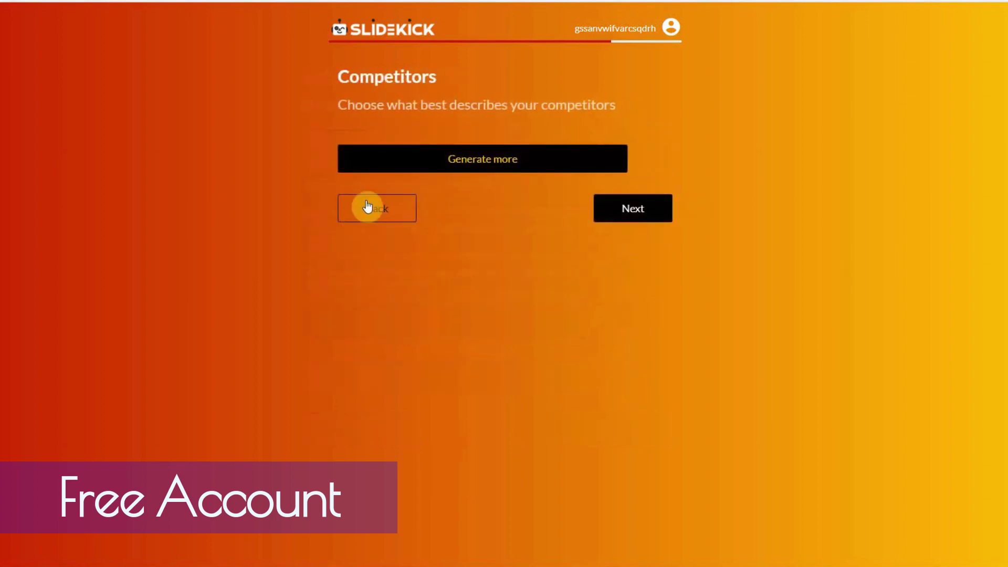
Generate competitor options and select Wistia, Vimeo
click(460, 165)
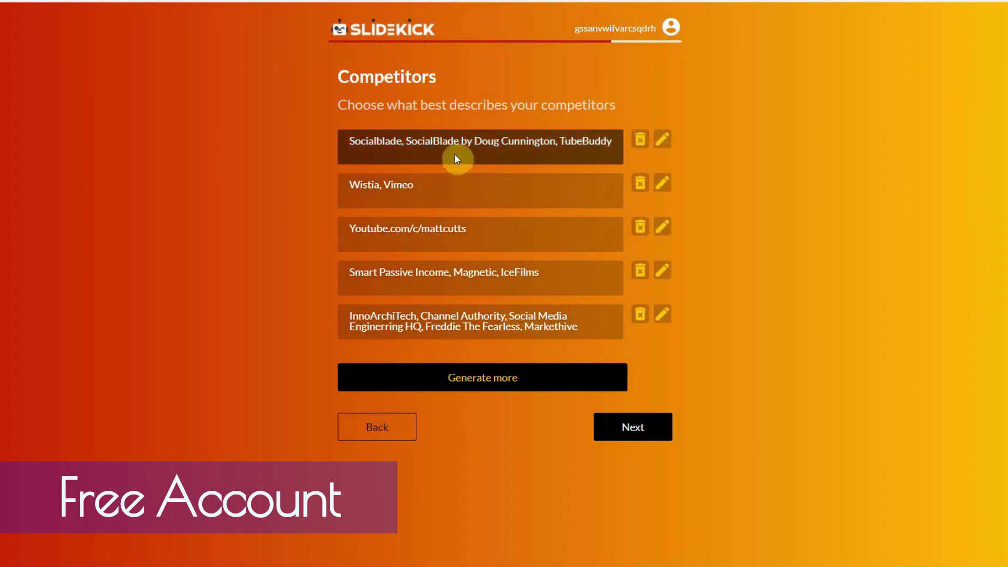
click(548, 188)
click(649, 427)
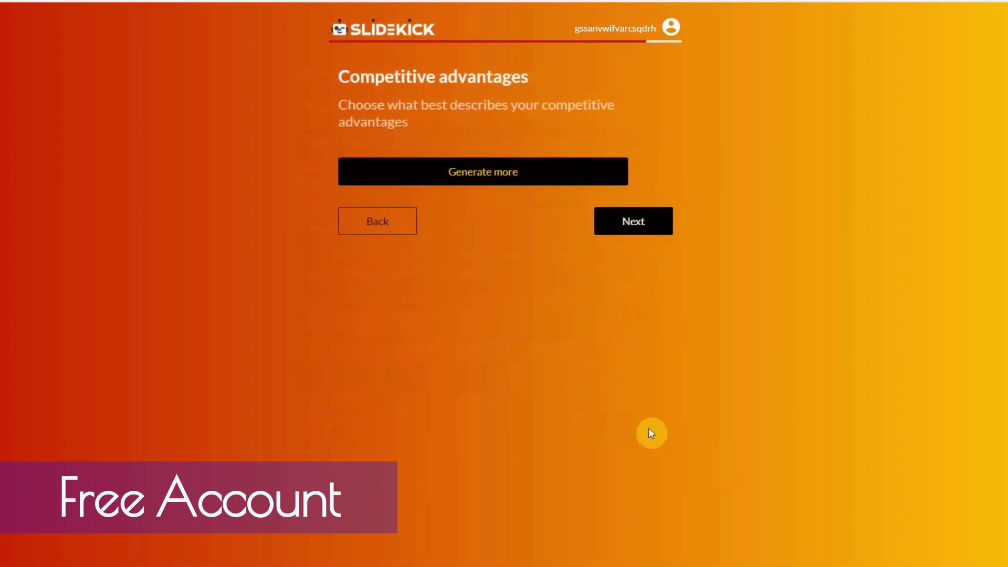
Generate competitive advantages and select the step-by-step channel growth approach, finishing the deck setup
click(503, 172)
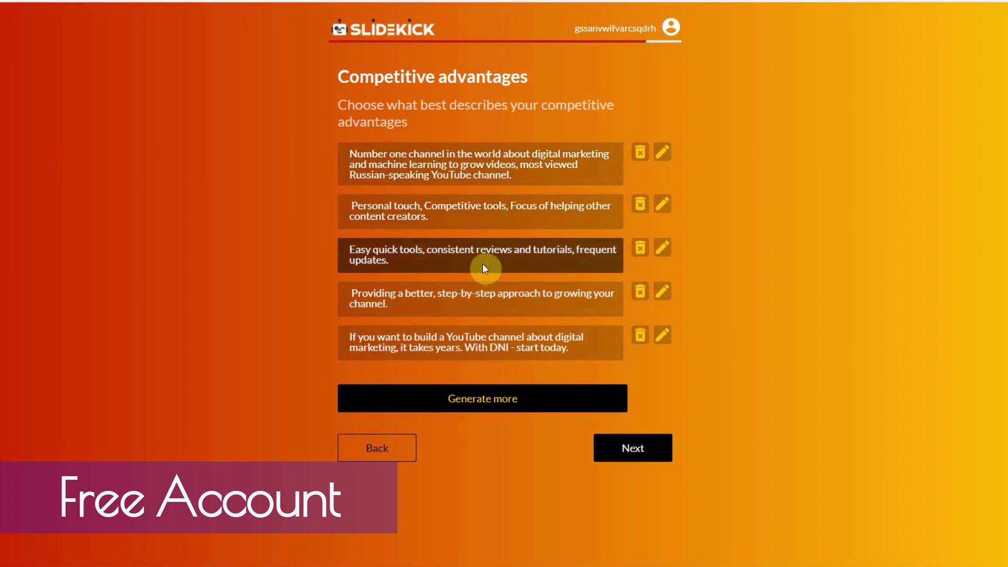
click(496, 308)
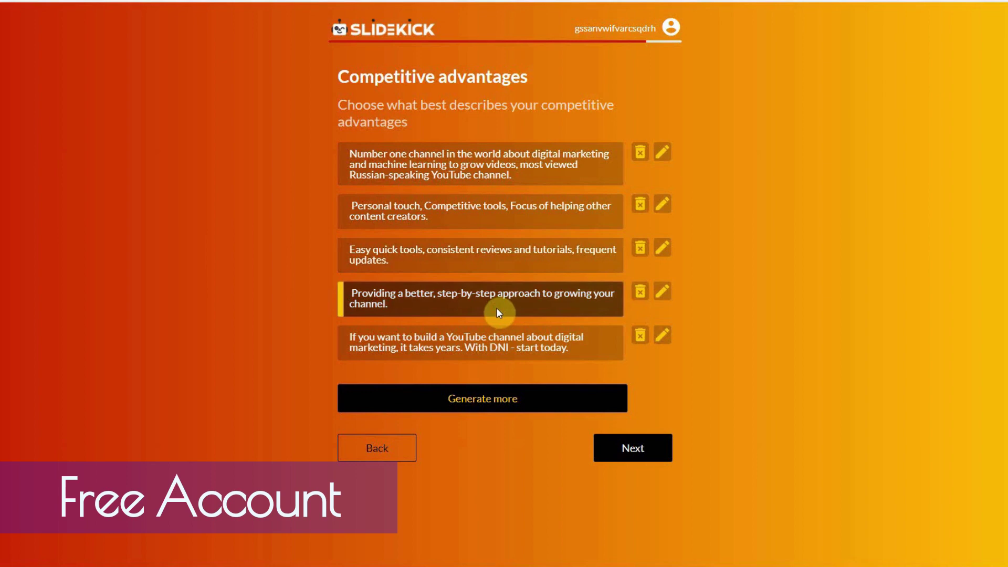
click(649, 458)
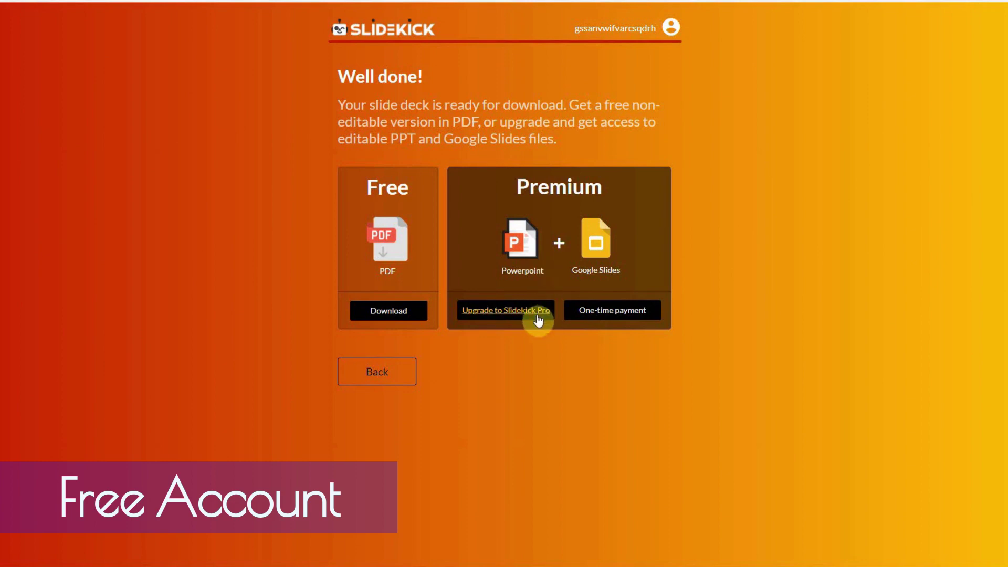
Check the one-time payment upgrade price, then download the free PDF of the deck
click(602, 311)
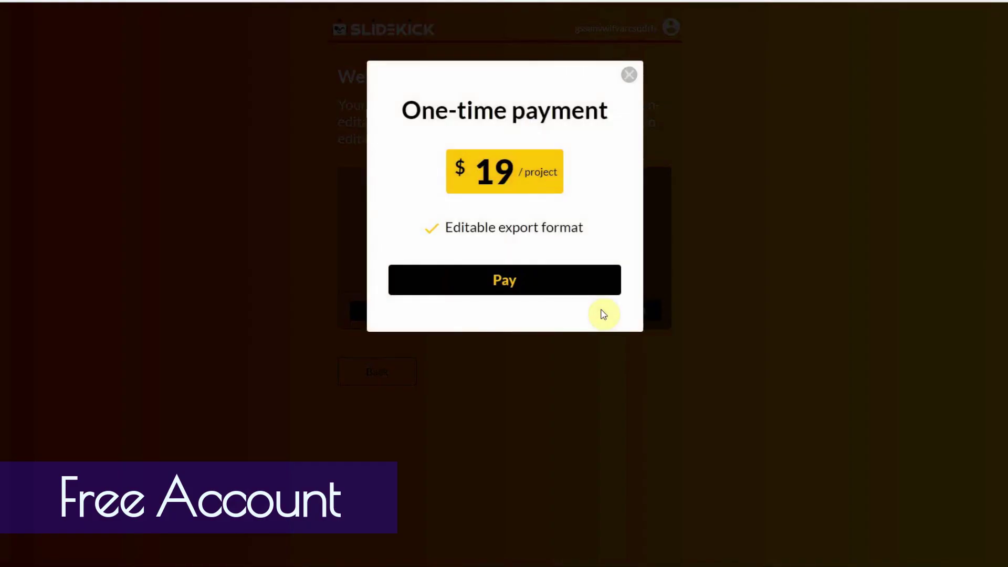
click(629, 75)
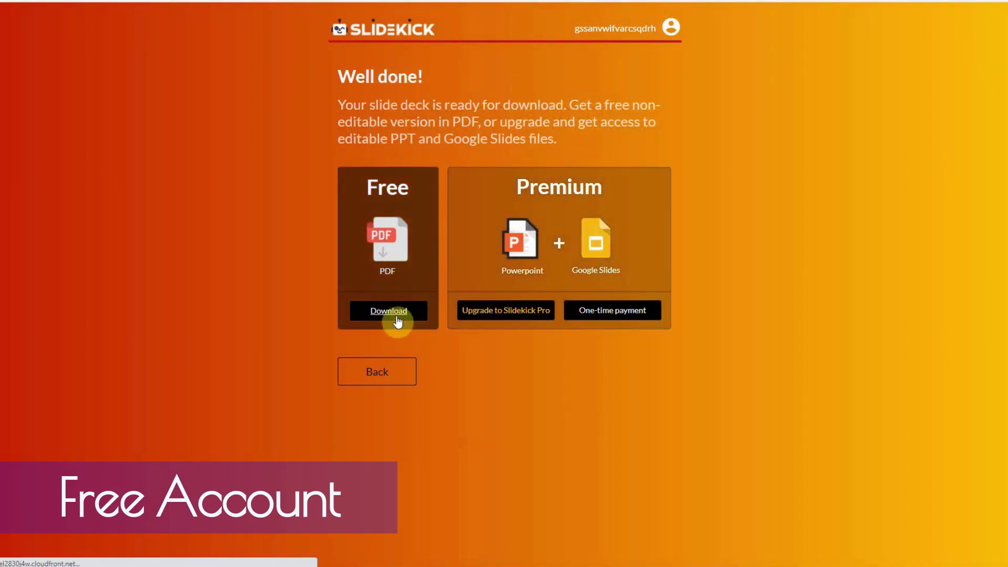
click(397, 317)
Check the Slidekick Pro subscription price, then open the downloaded pitch deck PDF
click(490, 313)
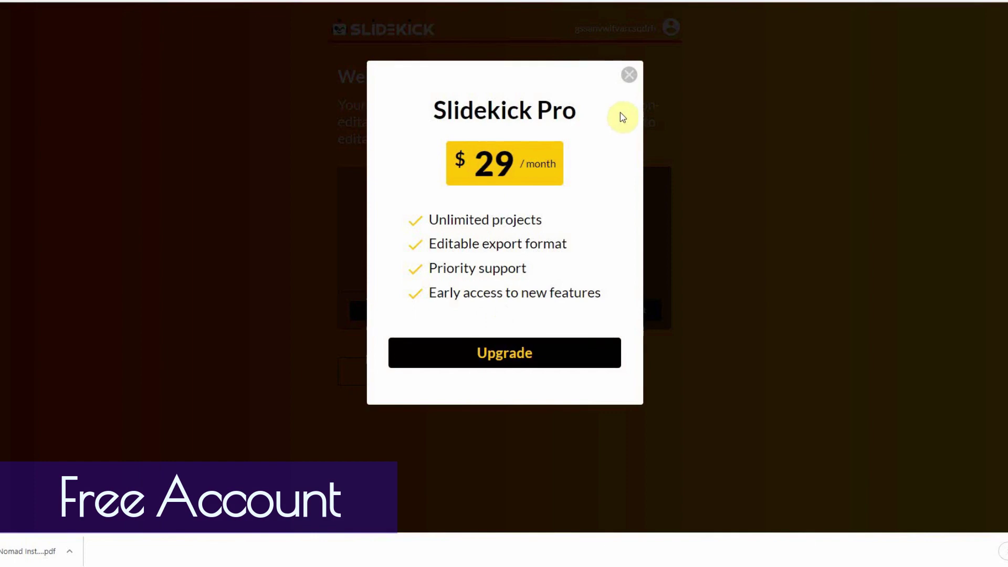
click(631, 80)
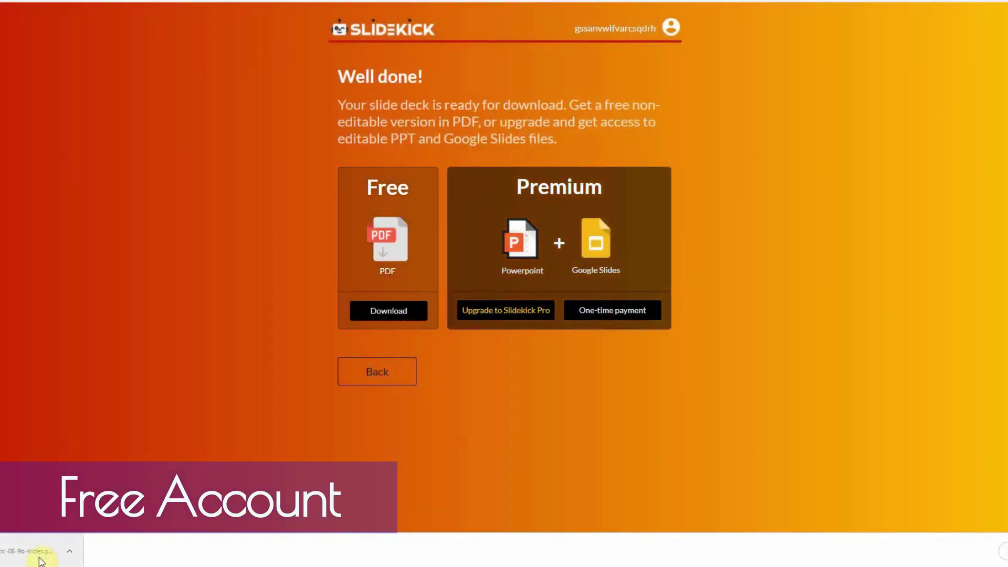
click(36, 554)
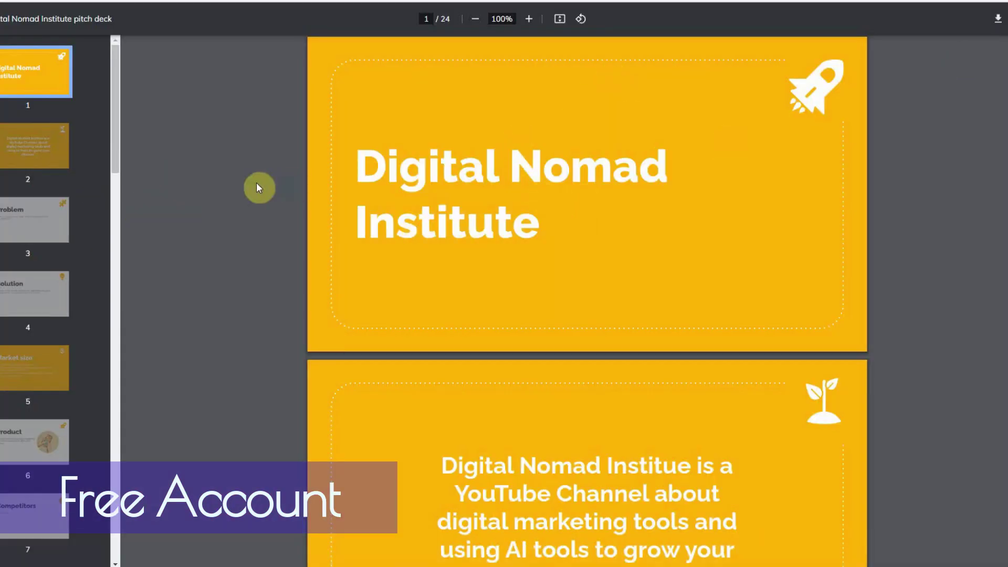
Page through slide 2 and the Problem, Solution, Market size, Product and Competitors slides
click(28, 158)
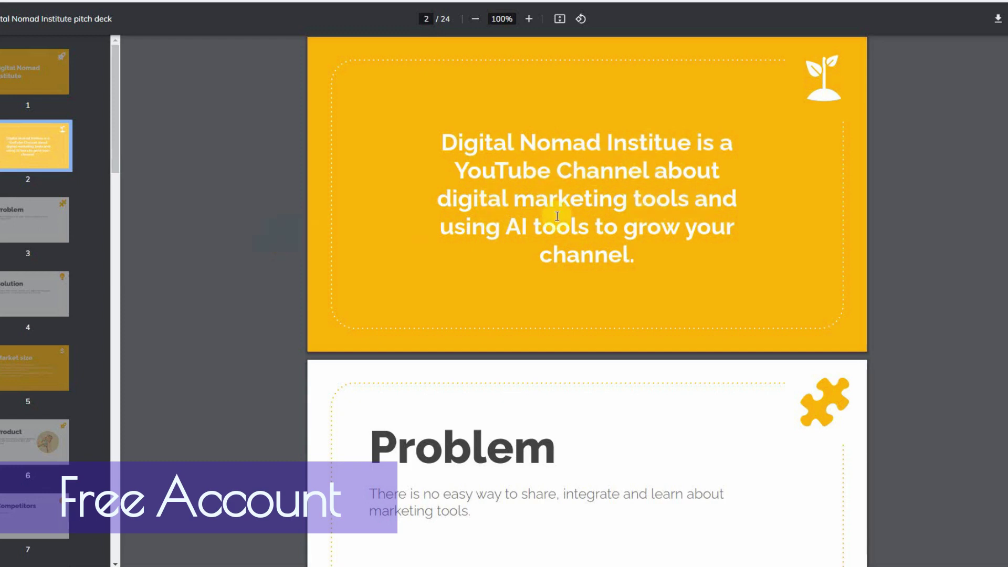
click(38, 219)
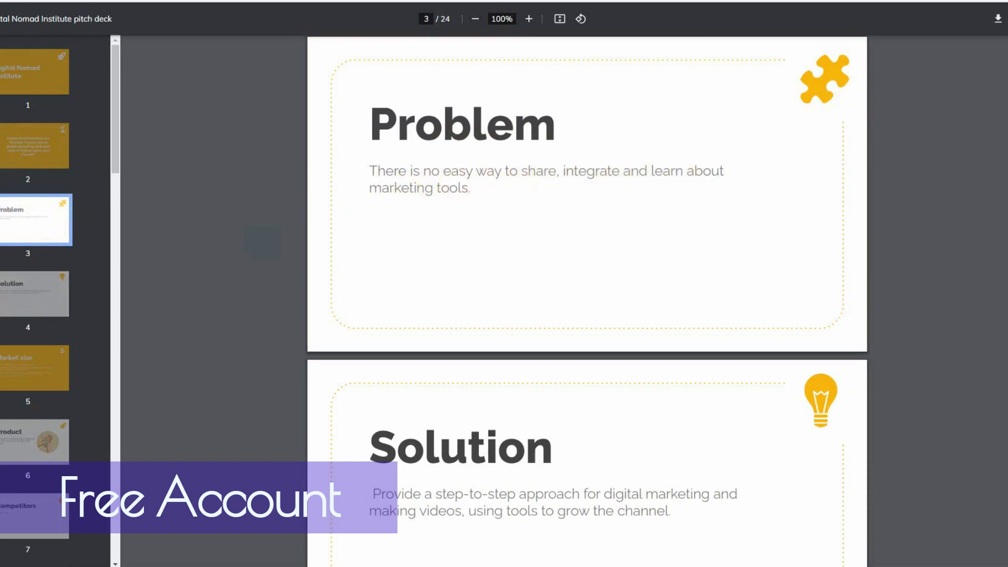
click(17, 295)
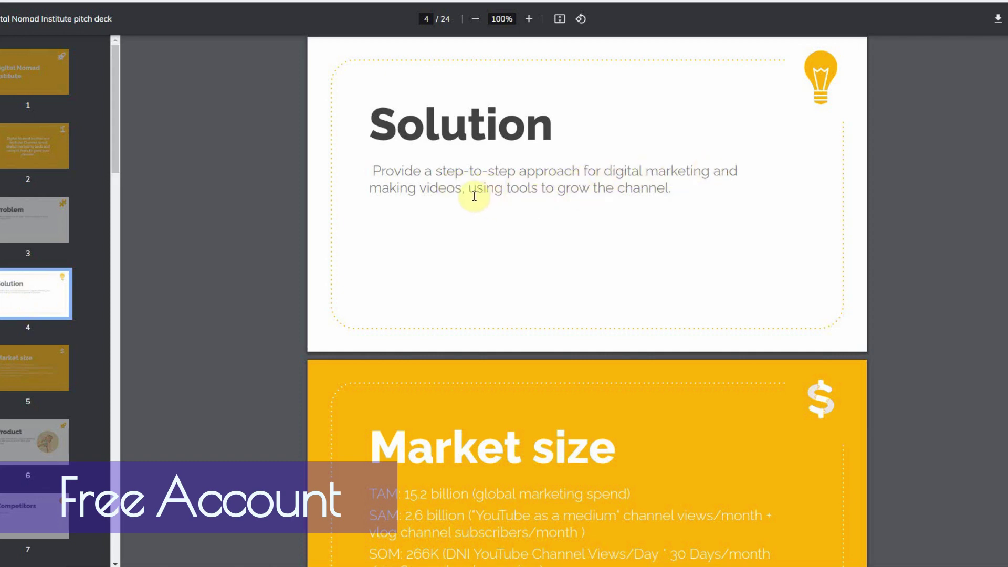
click(62, 367)
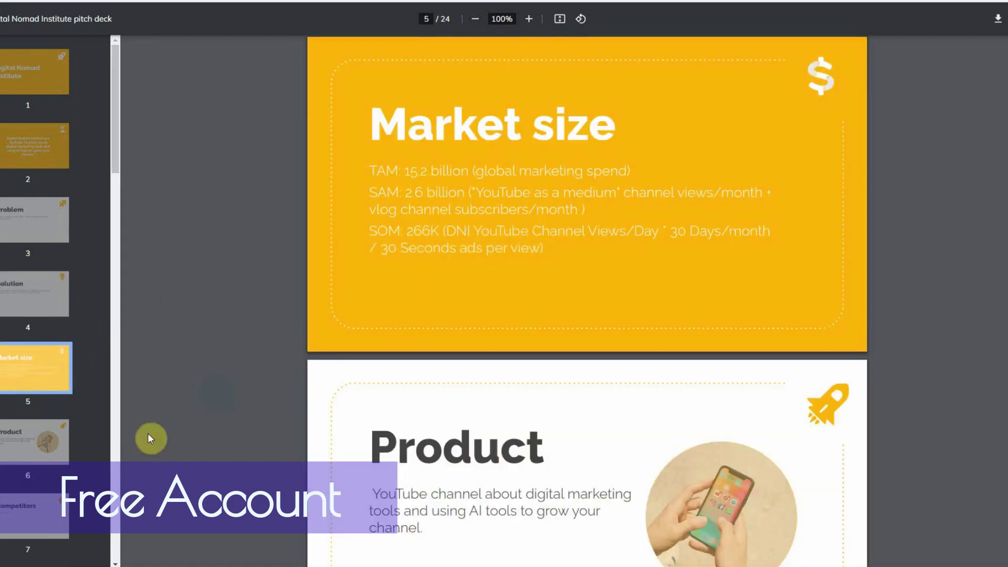
click(29, 442)
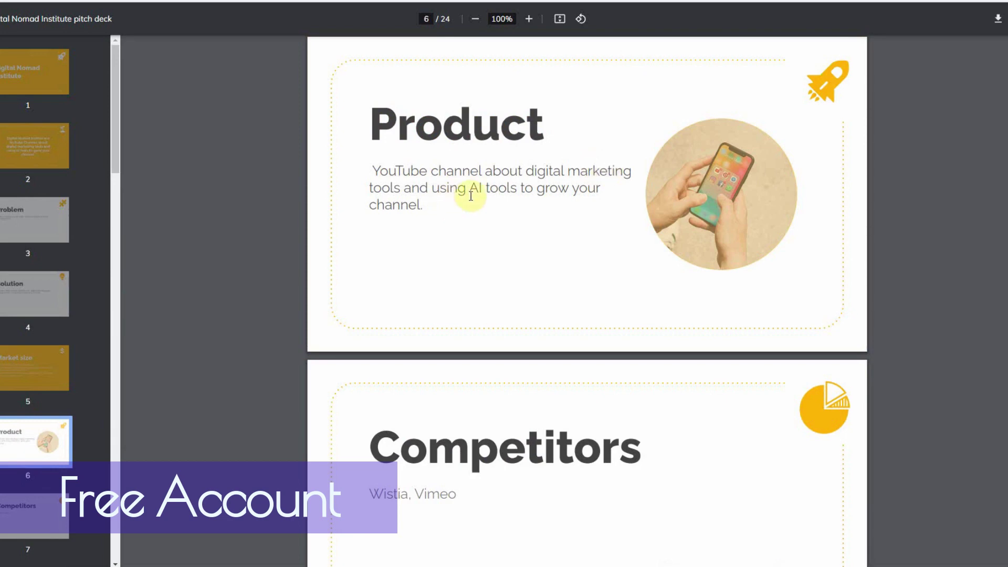
click(35, 494)
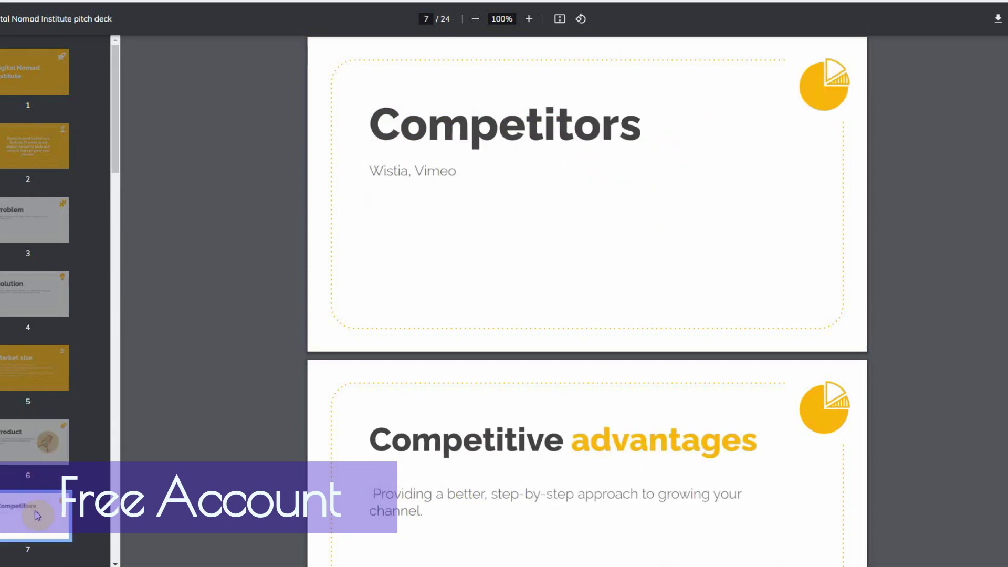
Review the Competitive advantages slide and remaining pages, then return to the Slidekick tab
scroll(41, 531, down, 10)
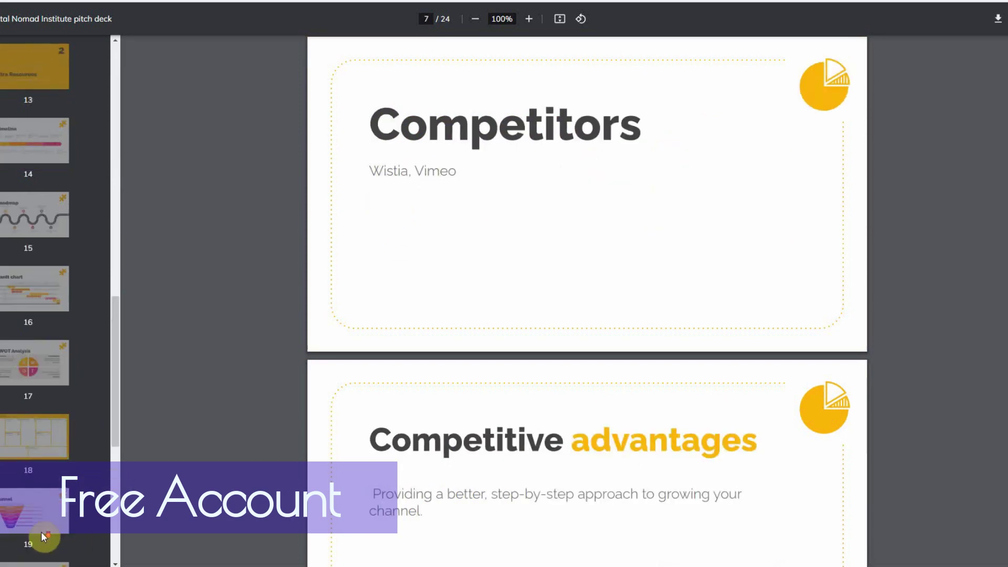
drag(117, 333, 117, 152)
click(31, 334)
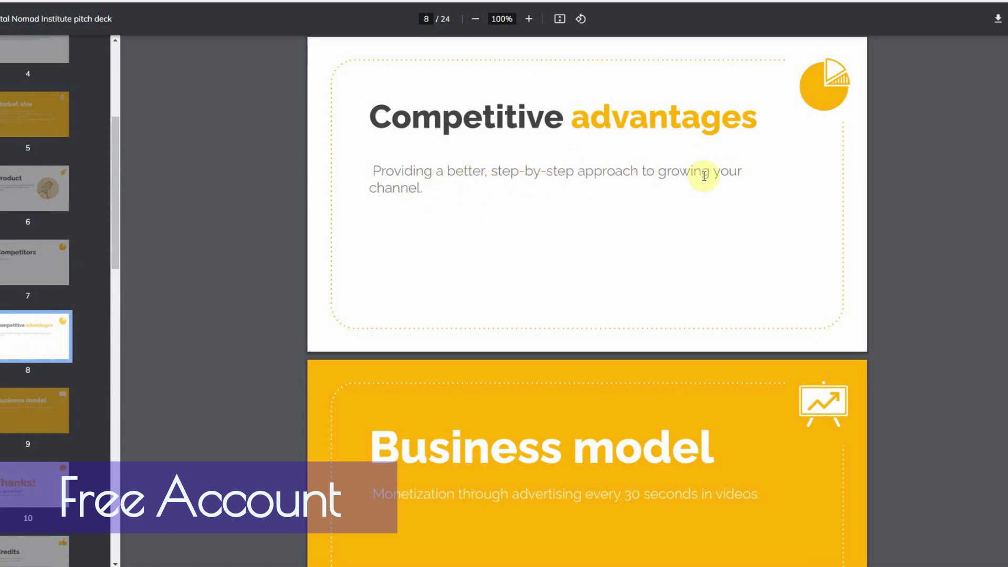
scroll(931, 247, down, 3)
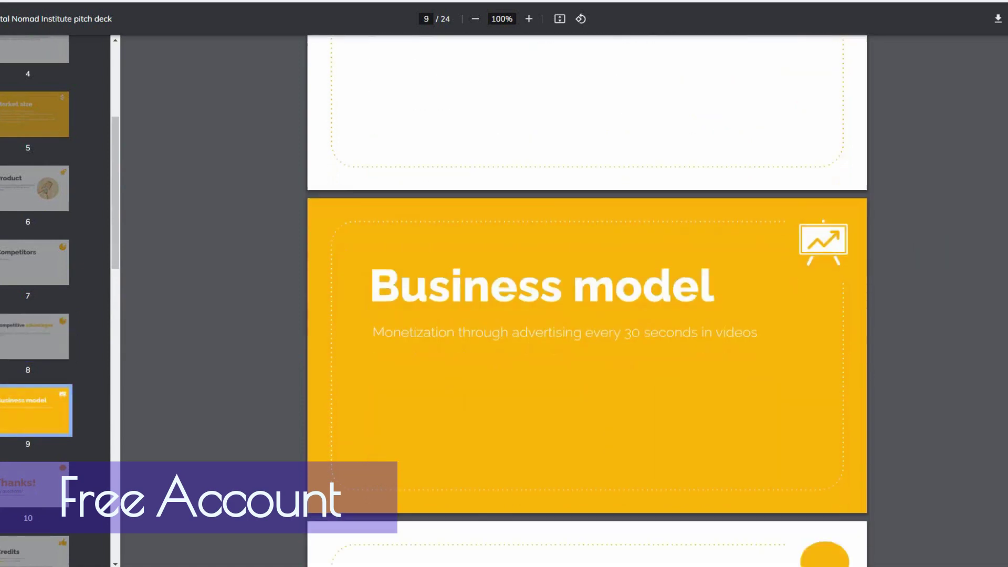
scroll(587, 301, down, 18)
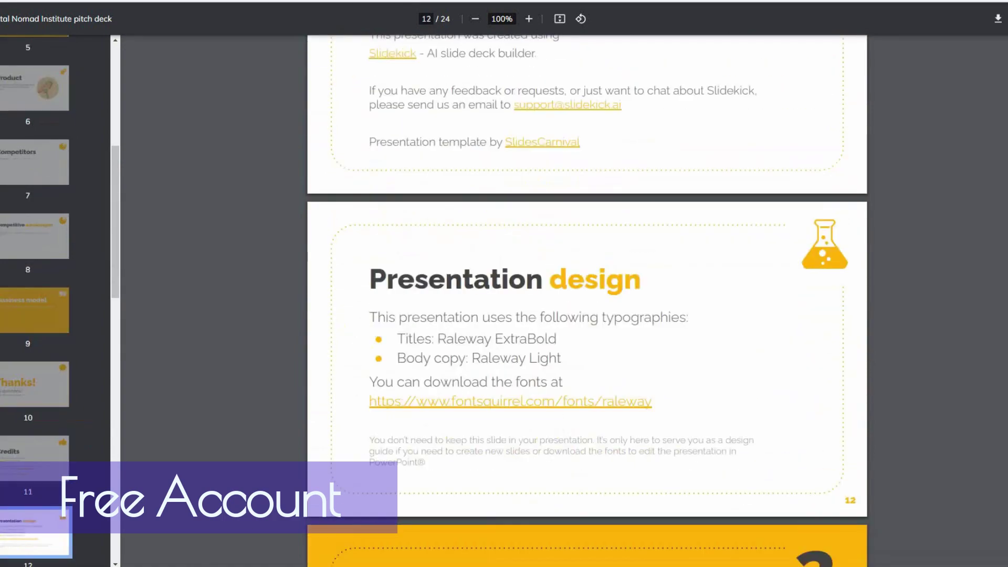
scroll(587, 301, down, 18)
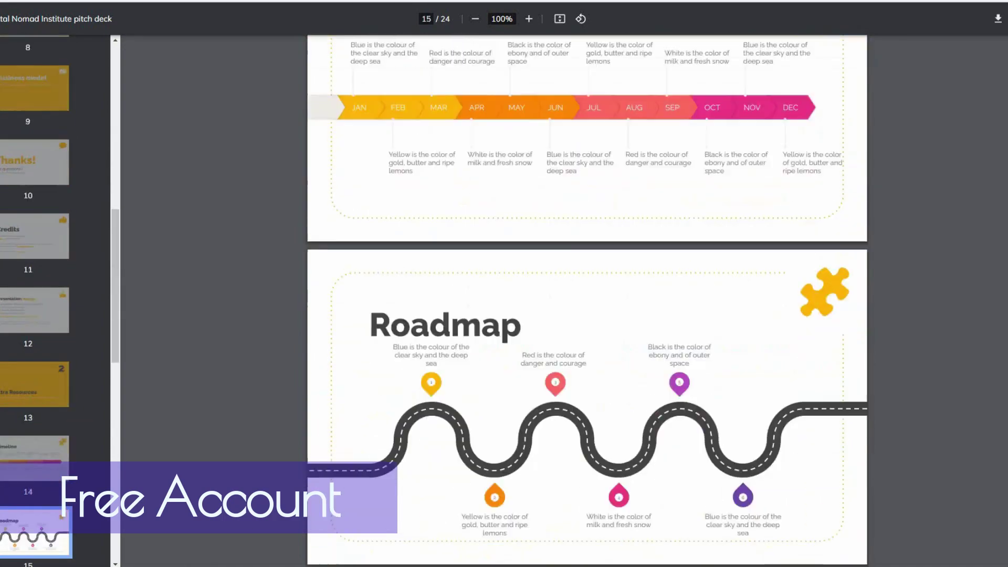
scroll(587, 301, down, 20)
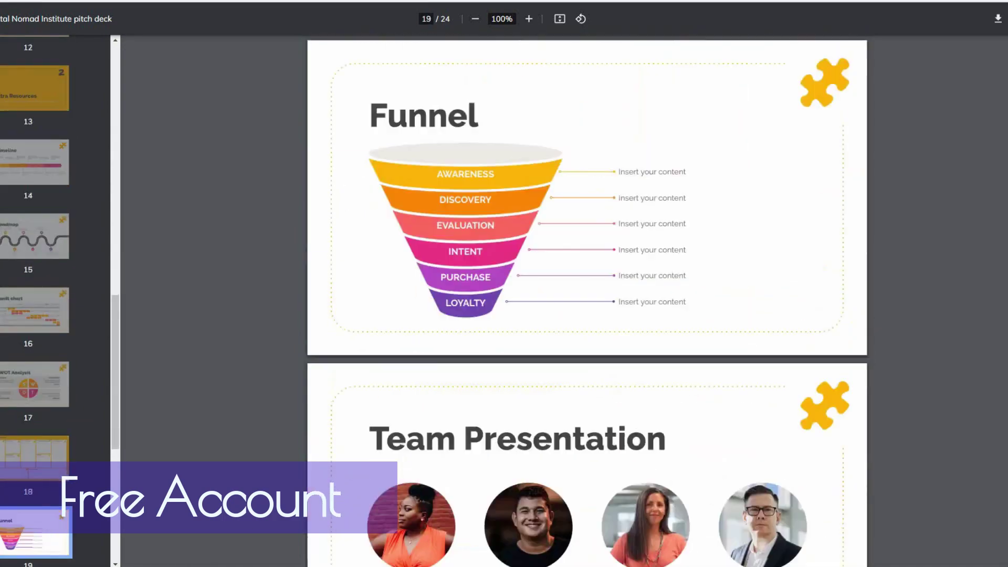
scroll(587, 300, down, 20)
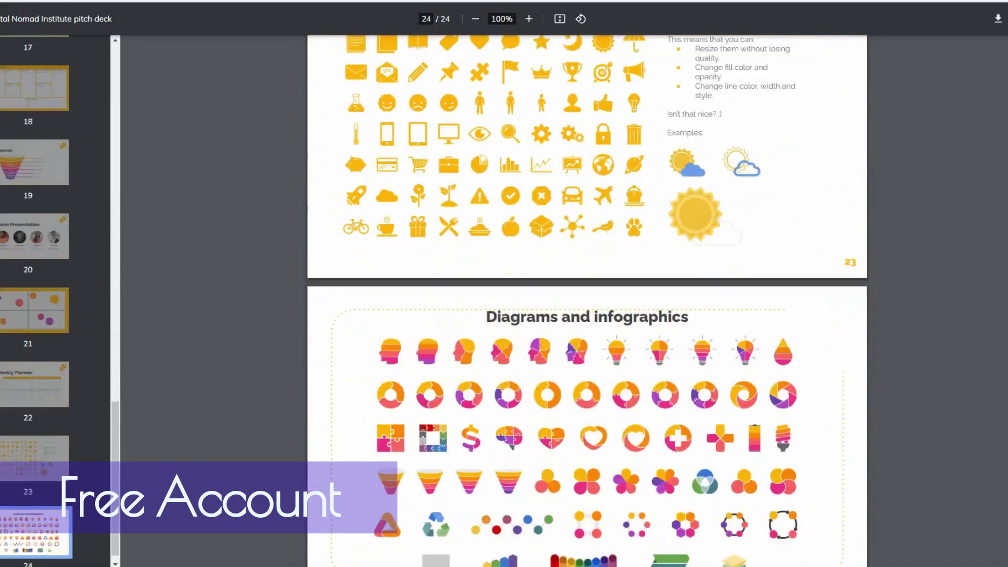
scroll(587, 301, up, 20)
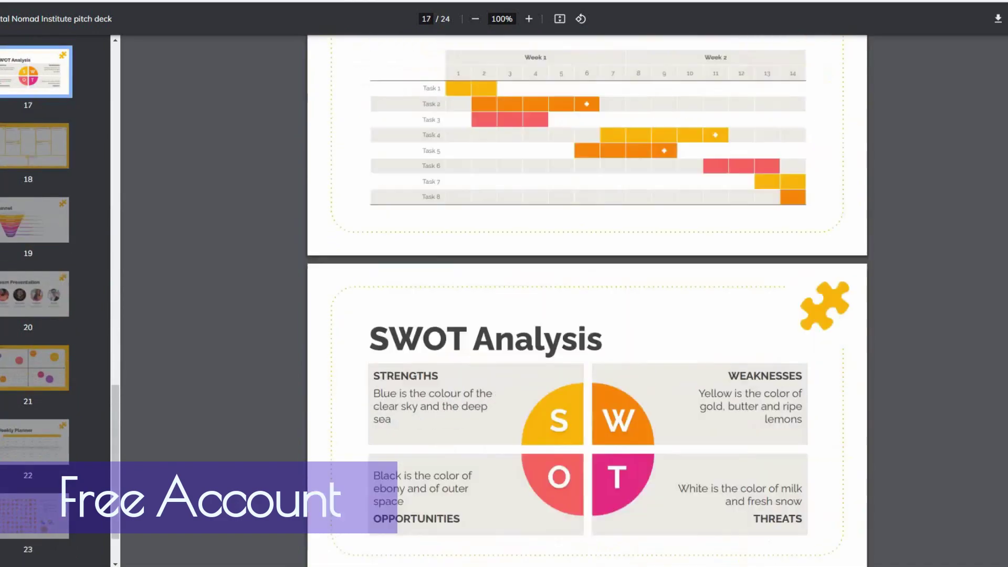
scroll(587, 301, up, 20)
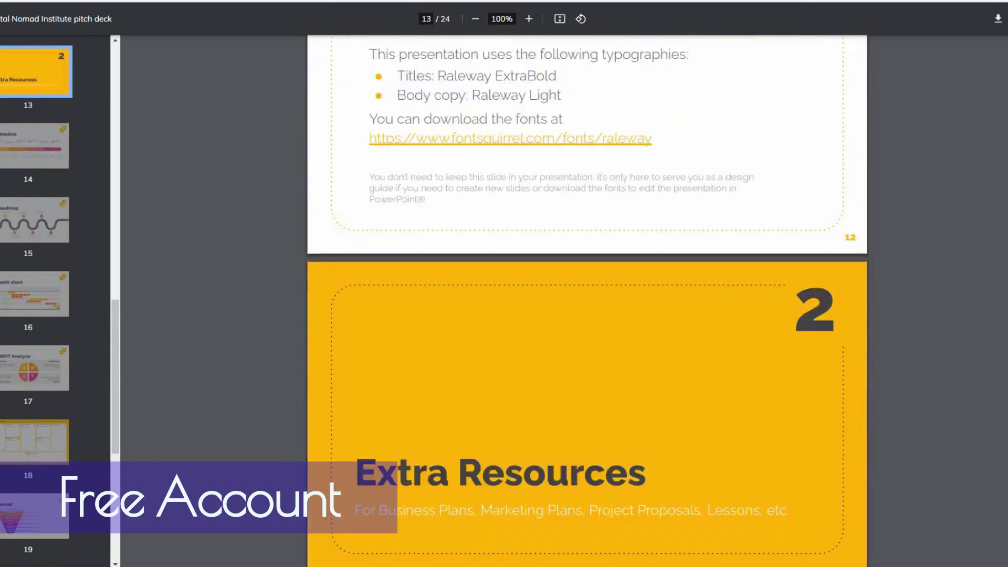
scroll(587, 301, up, 15)
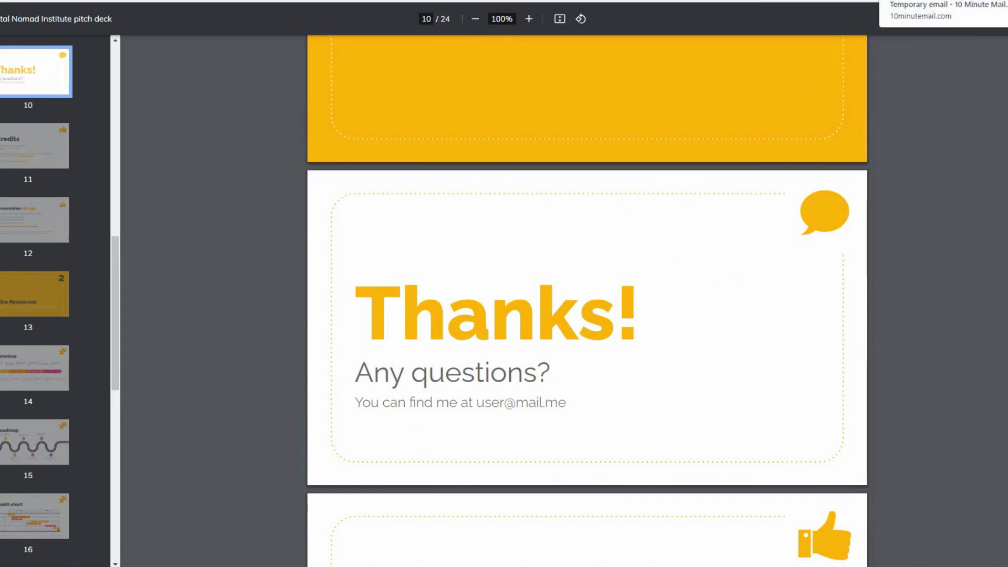
key(ctrl+Tab)
key(ctrl+Tab)
key(ctrl+Tab)
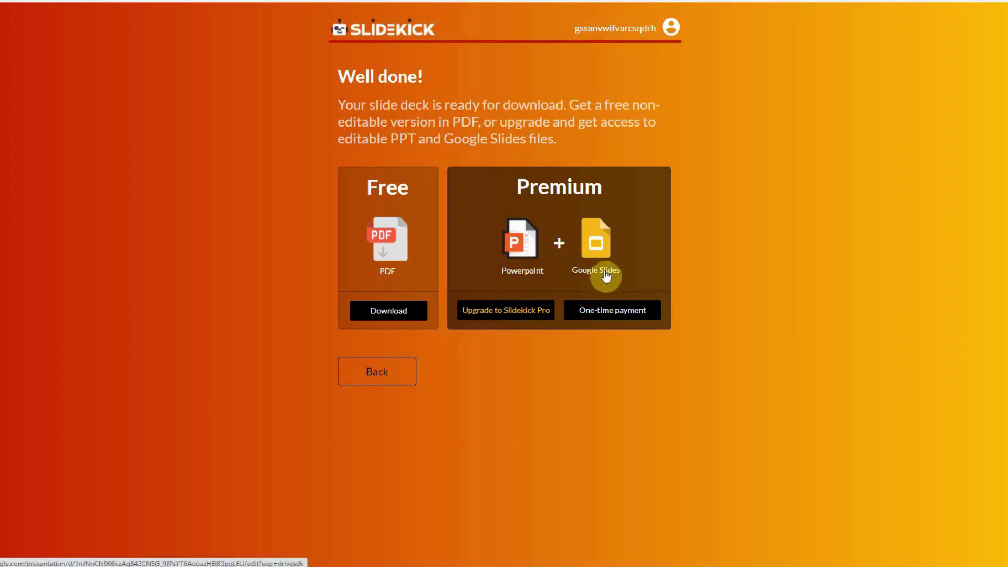
click(601, 314)
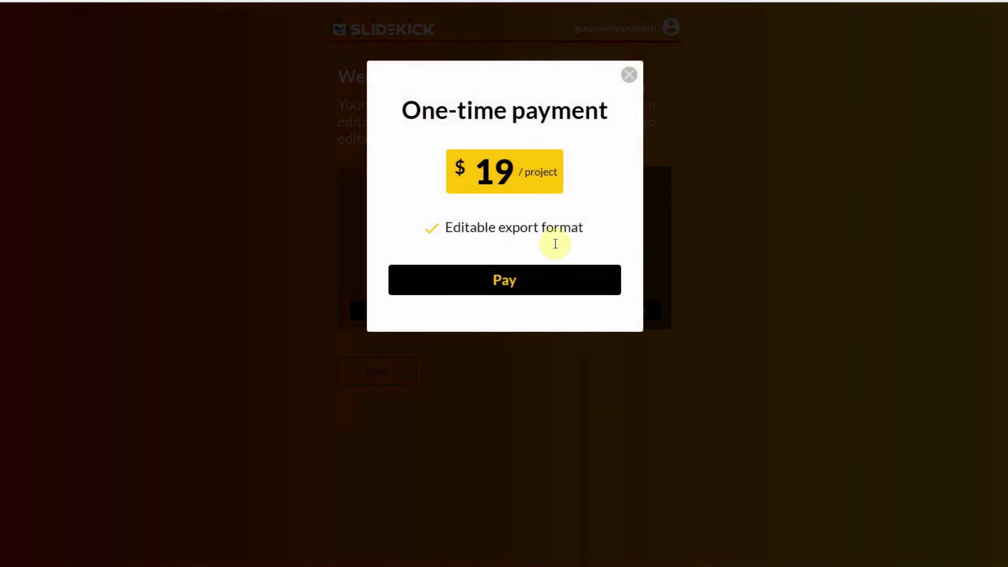
click(630, 79)
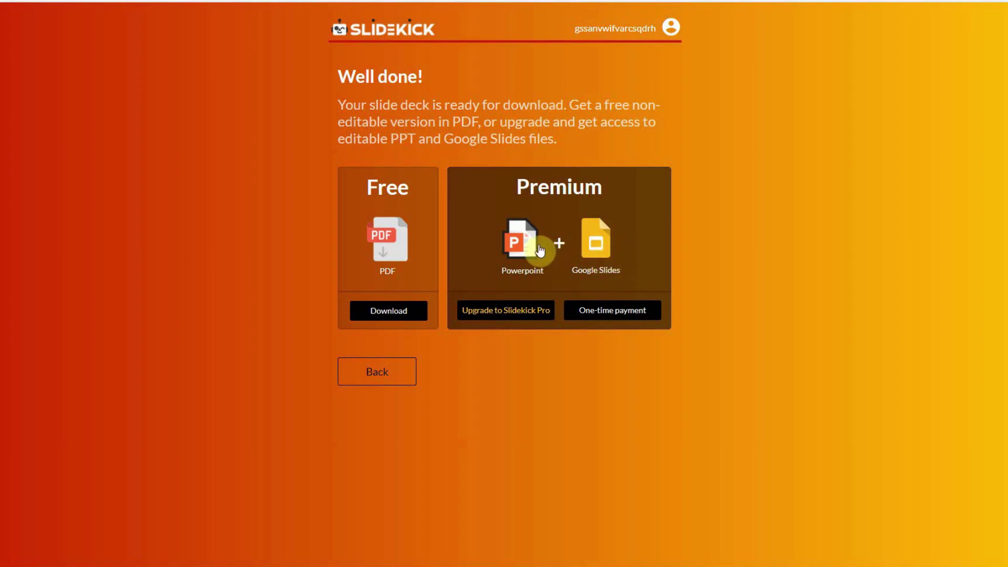
click(532, 309)
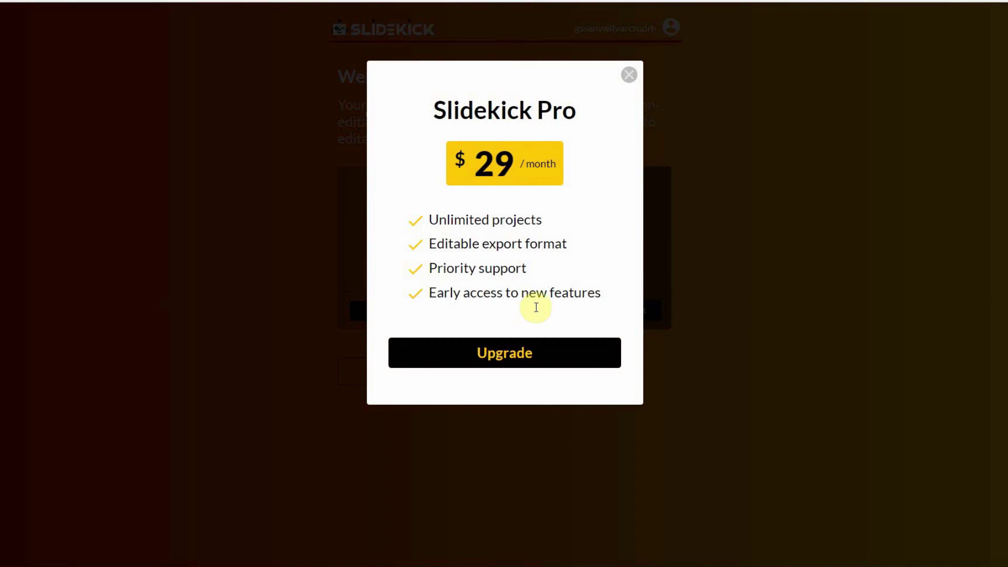
click(630, 75)
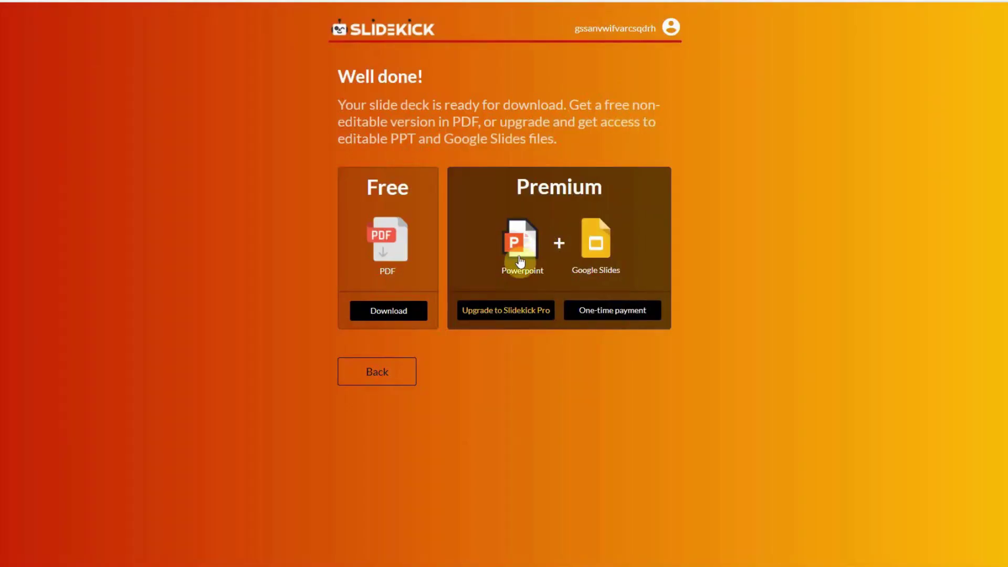